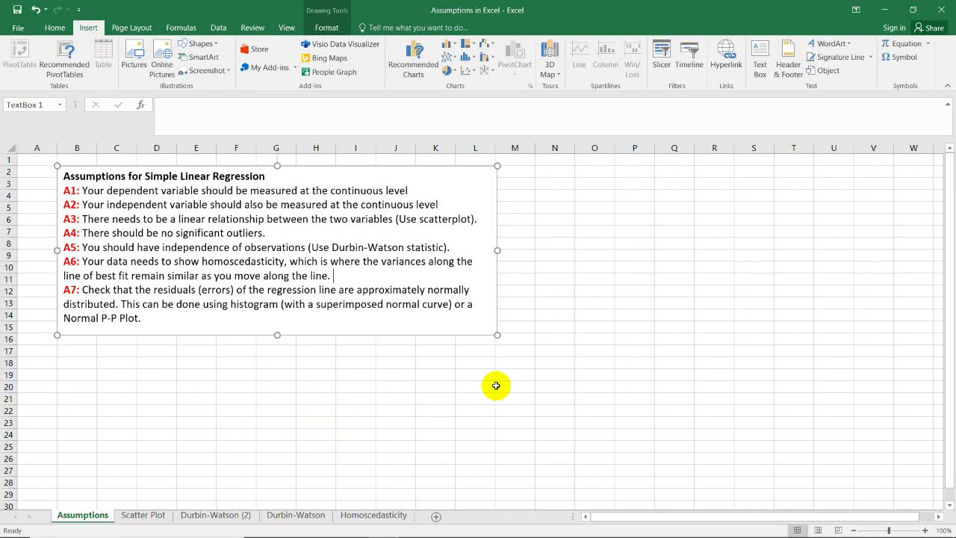
# - Switch to the Homoscedasticity sheet and look over the empty Predicted and Residual/Error headers
pyautogui.click(555, 350)
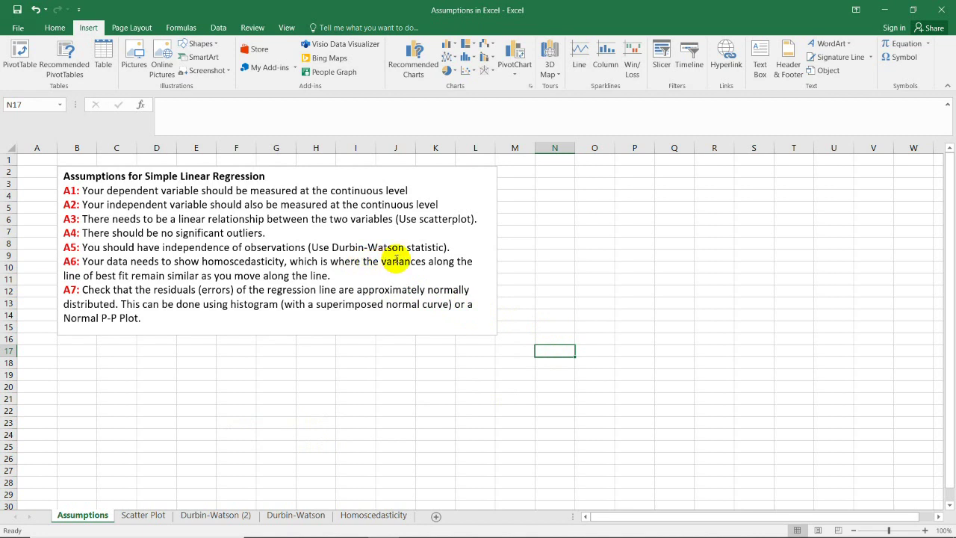
pyautogui.click(277, 250)
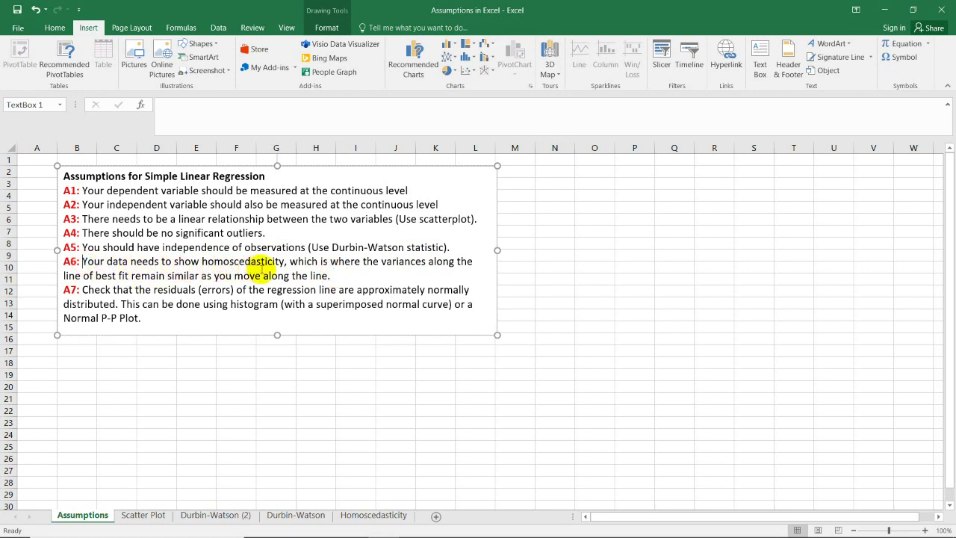
pyautogui.click(374, 513)
pyautogui.click(394, 384)
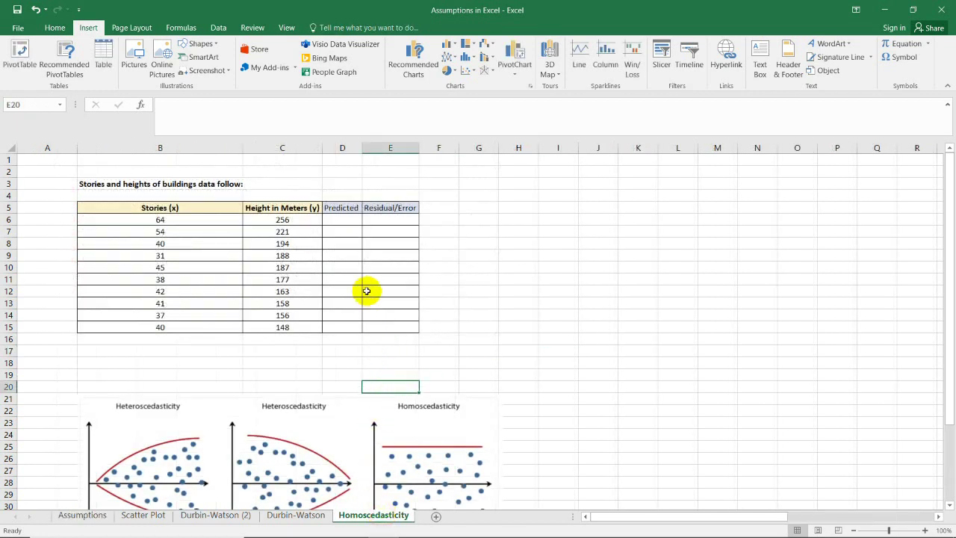
pyautogui.click(345, 208)
pyautogui.click(403, 208)
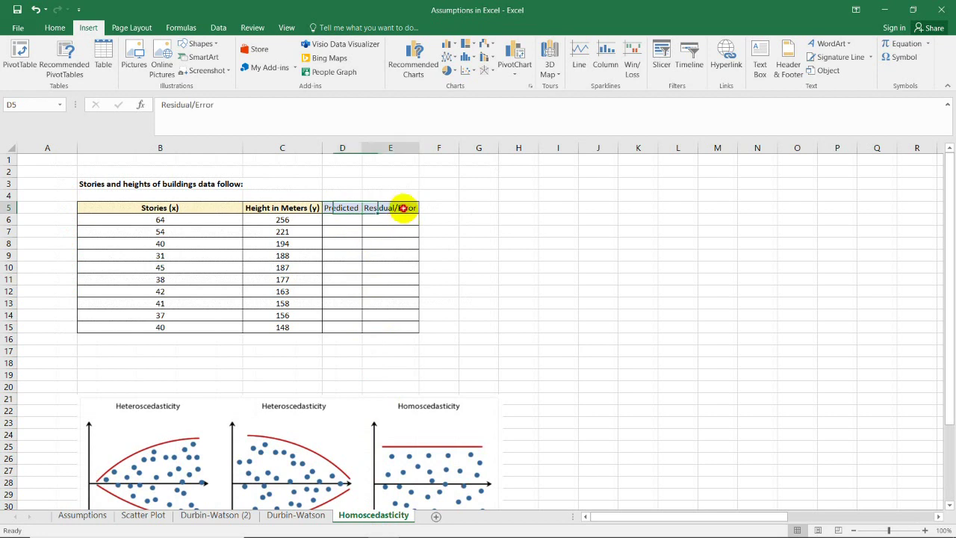
# - Select the Stories and Height data in B5:C15
pyautogui.click(338, 223)
pyautogui.click(341, 208)
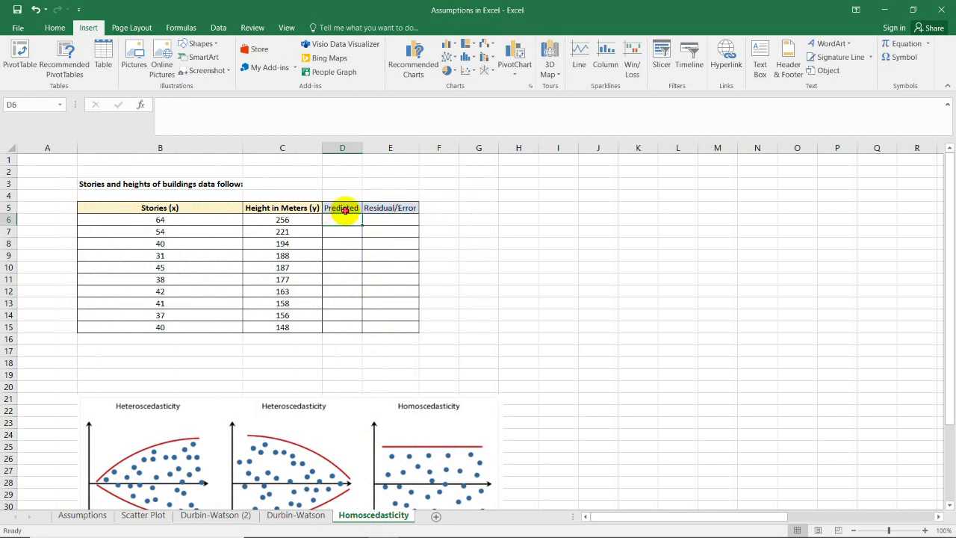
pyautogui.click(346, 220)
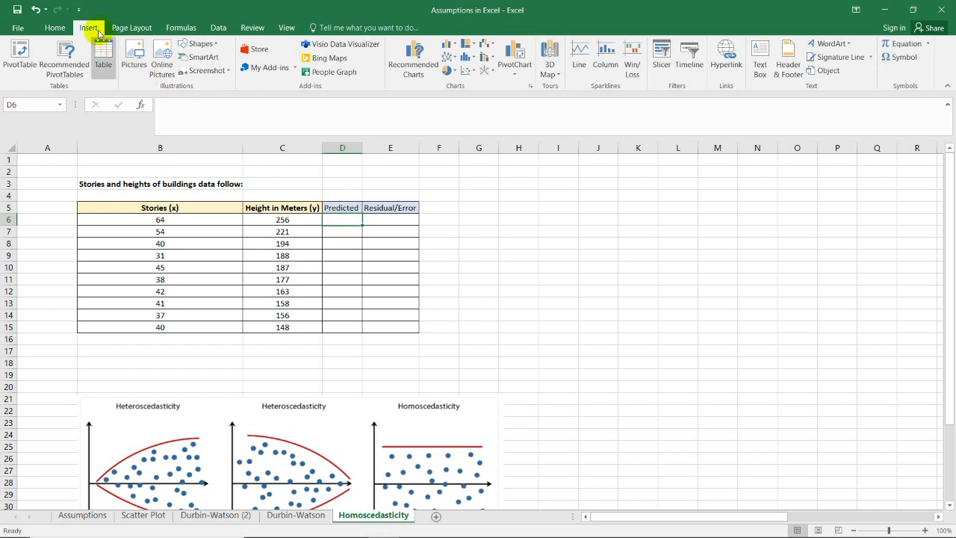
pyautogui.click(183, 207)
pyautogui.moveTo(183, 207); pyautogui.dragTo(292, 331)
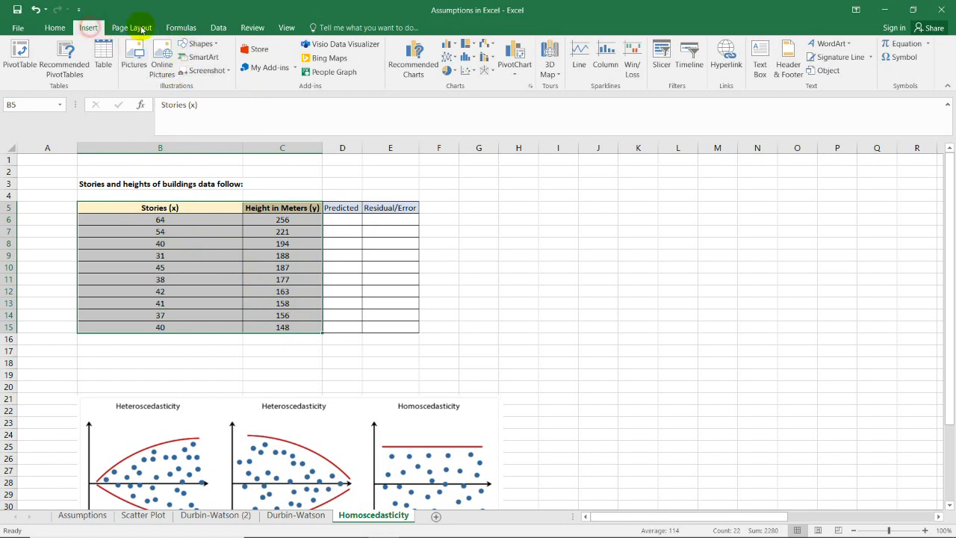
# - Insert an X Y scatter chart of height versus stories and place it right of the table
pyautogui.click(410, 59)
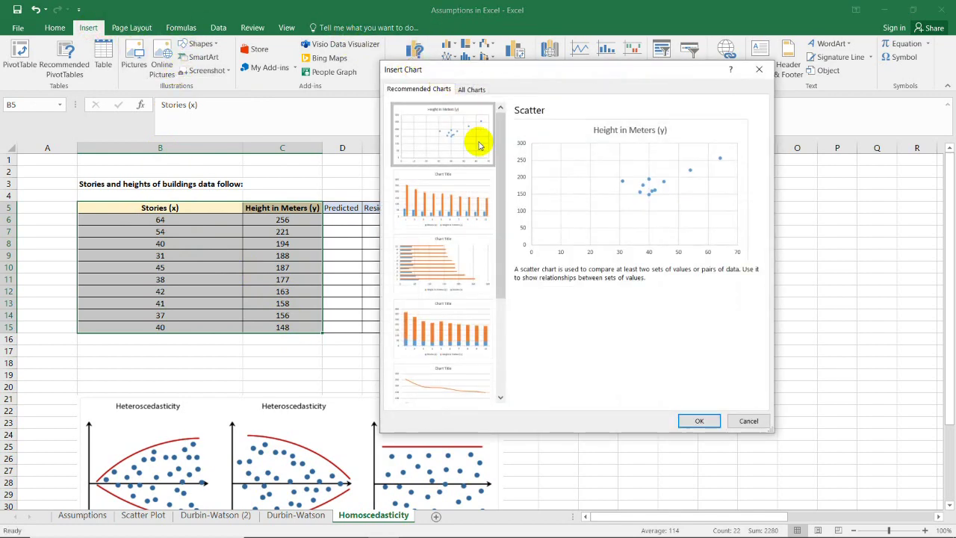
pyautogui.click(471, 90)
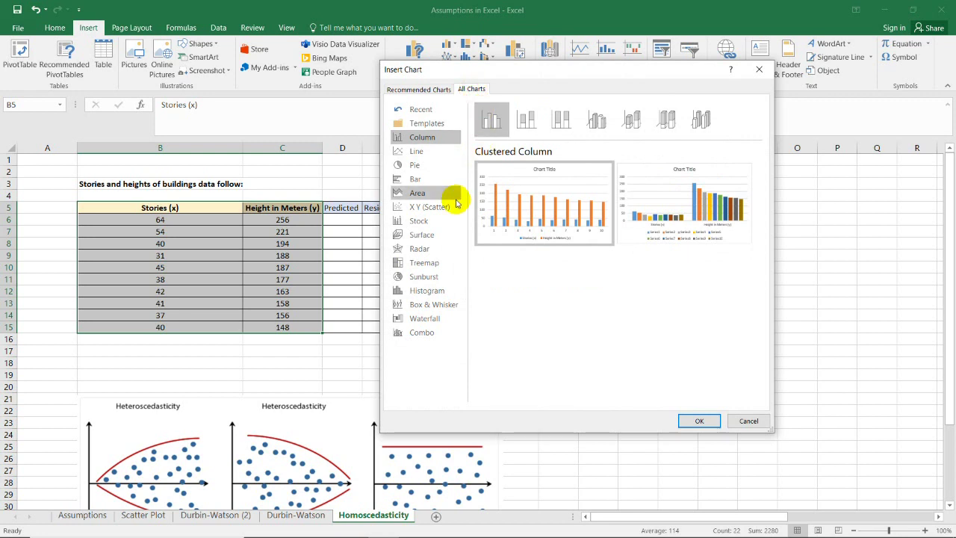
pyautogui.click(418, 207)
pyautogui.moveTo(632, 231)
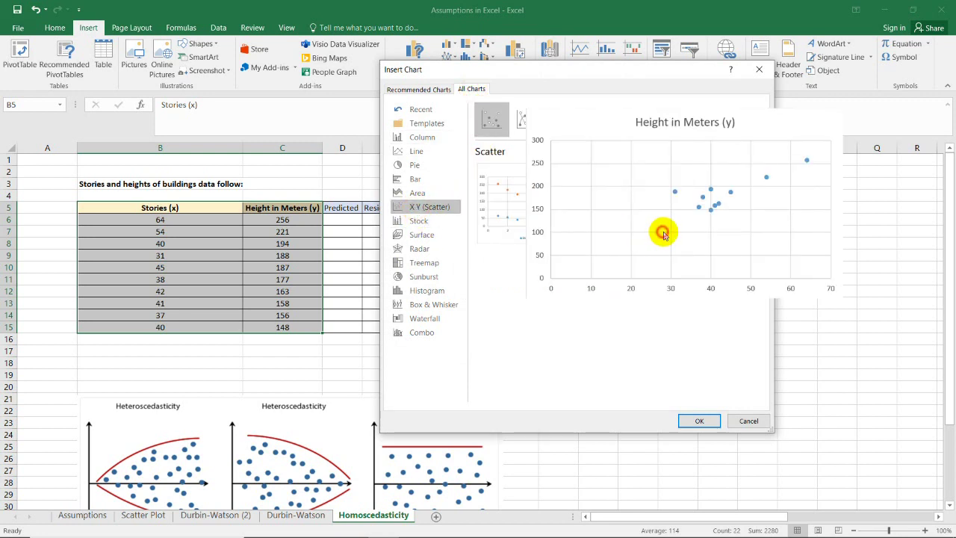
pyautogui.click(698, 420)
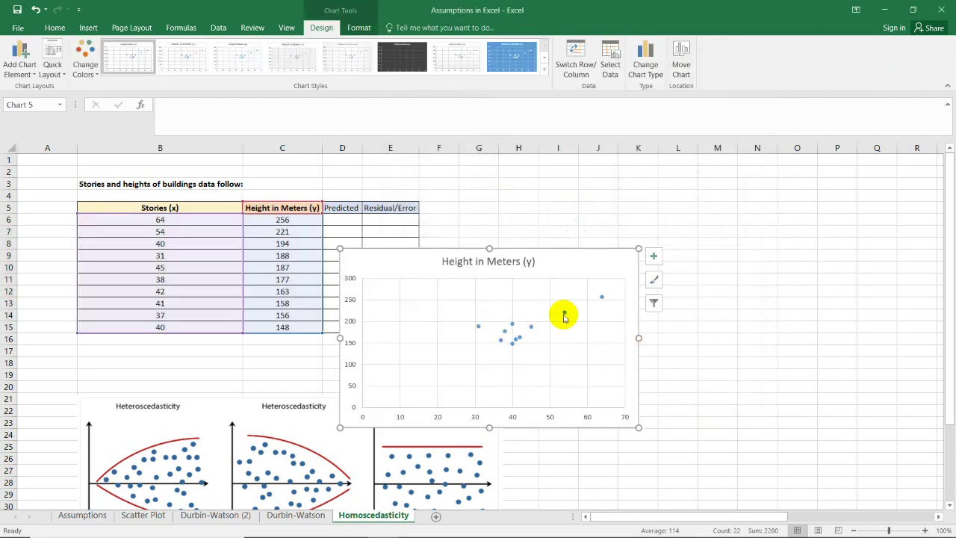
pyautogui.moveTo(572, 247); pyautogui.dragTo(717, 186)
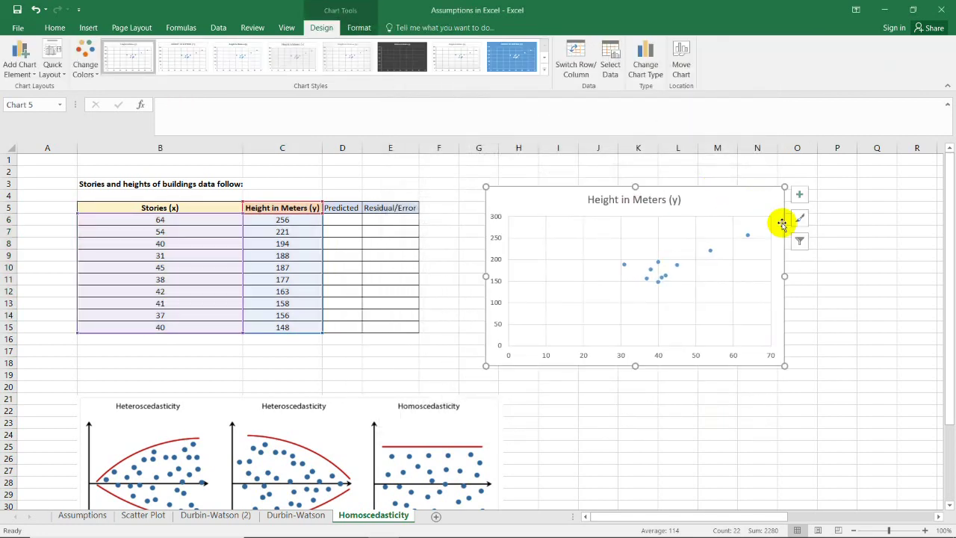
# - Add a linear trendline to the scatter chart displaying its equation y = 2.8092x + 63.442
pyautogui.click(799, 199)
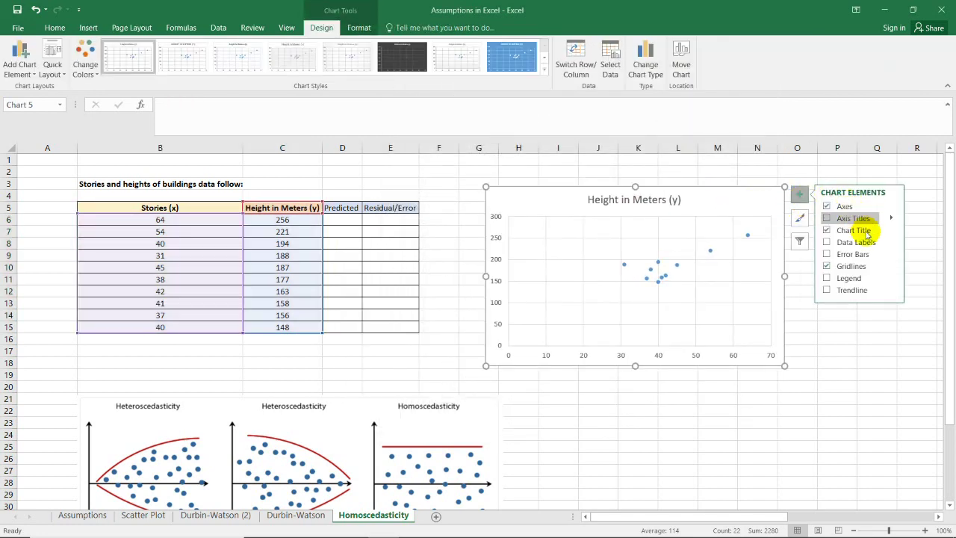
pyautogui.click(891, 289)
pyautogui.click(851, 291)
pyautogui.click(891, 290)
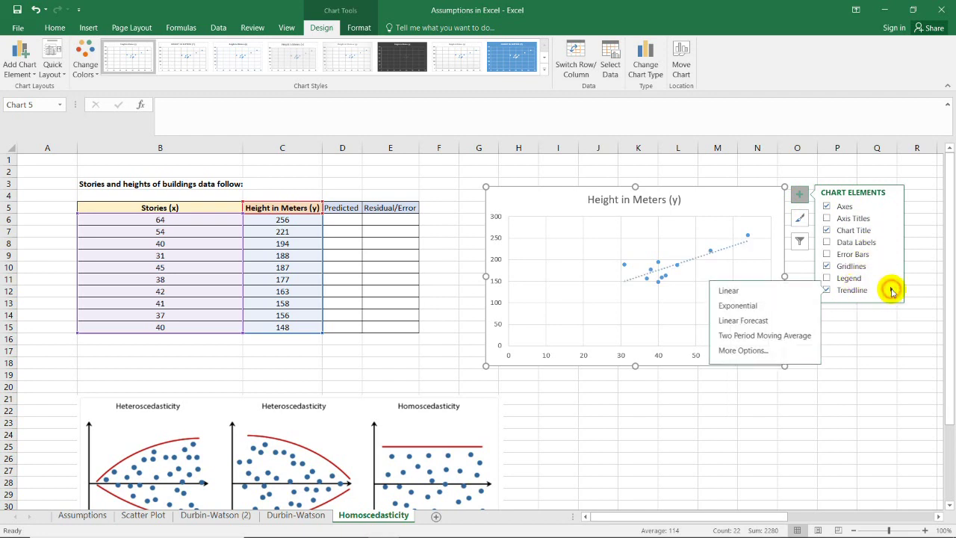
pyautogui.click(757, 347)
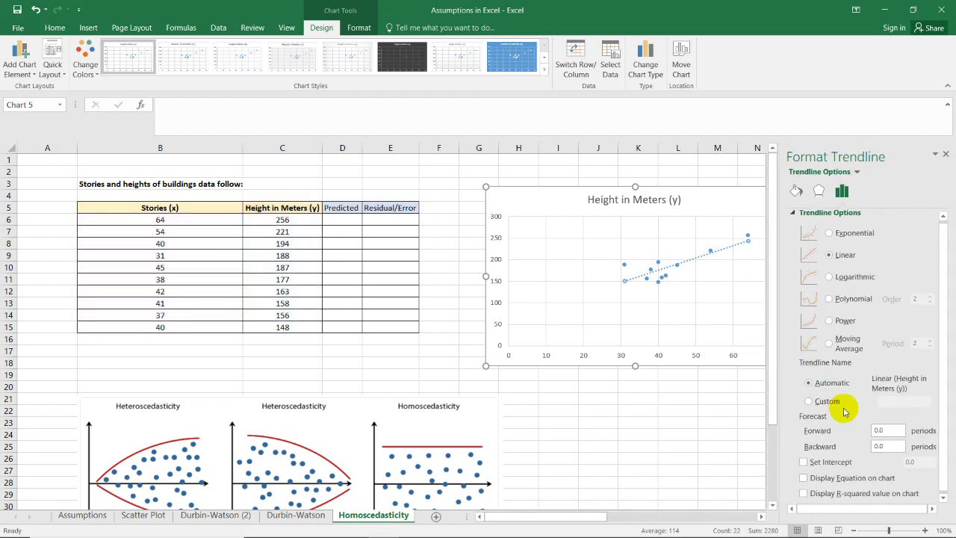
pyautogui.click(815, 478)
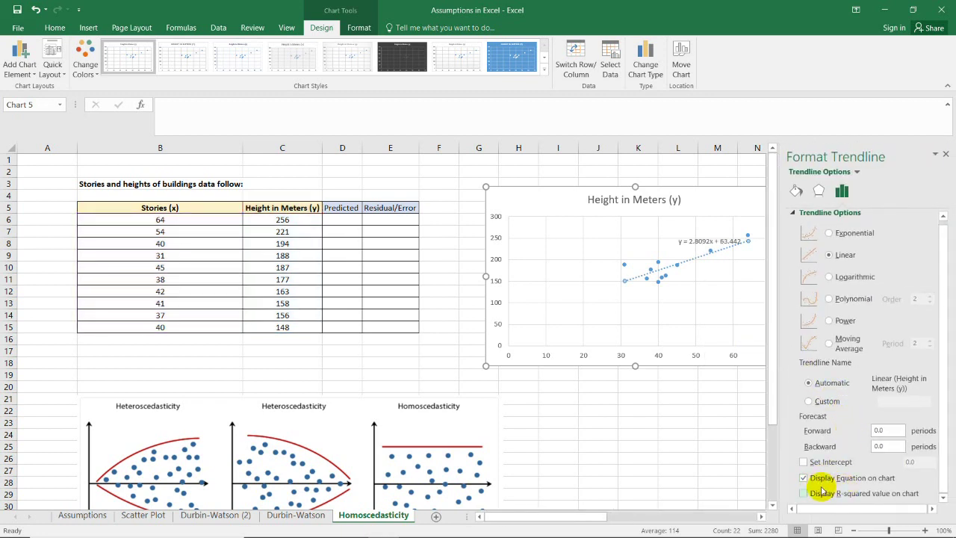
pyautogui.click(945, 155)
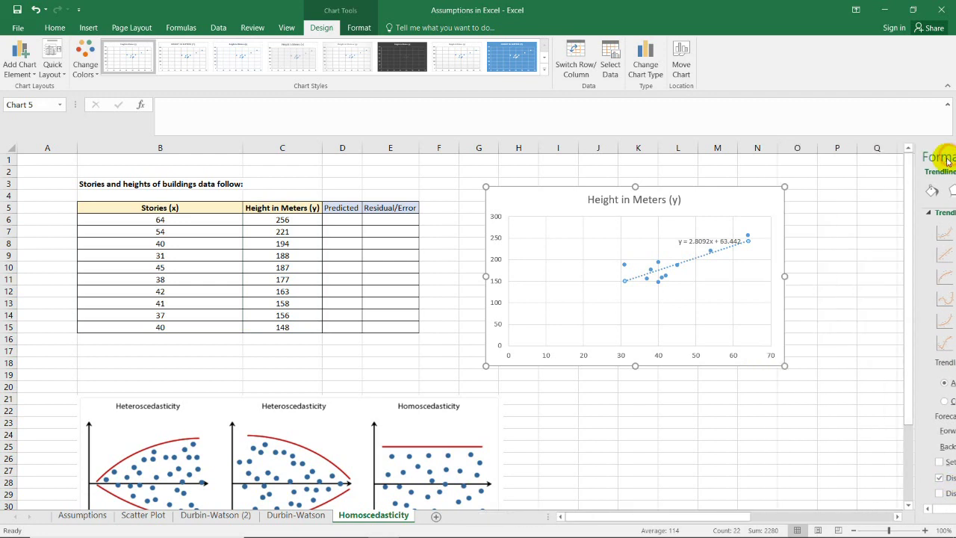
# - Enter =2.8092*B6+63.442 in D6 and fill it down to D15, giving 243.23 to 175.81
pyautogui.click(339, 218)
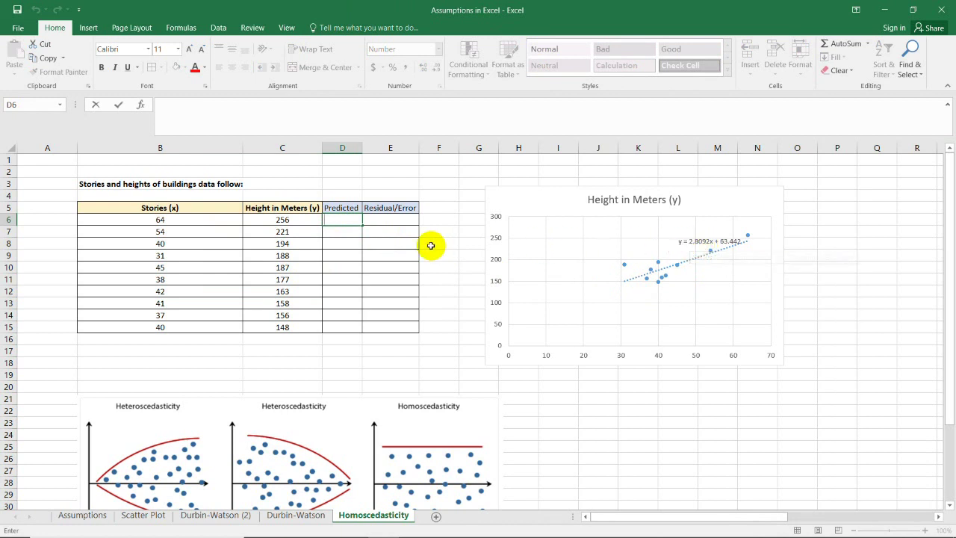
pyautogui.write('=2.8092*')
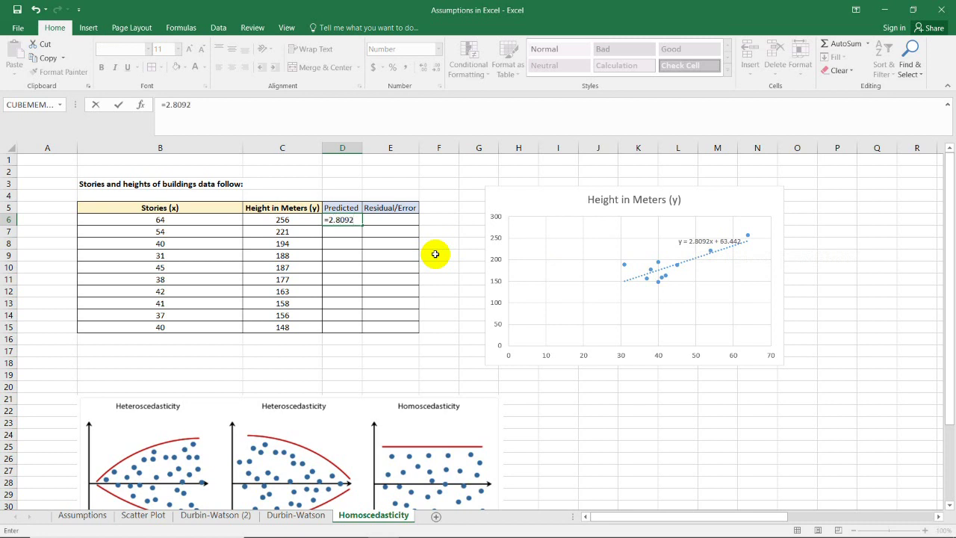
pyautogui.click(194, 219)
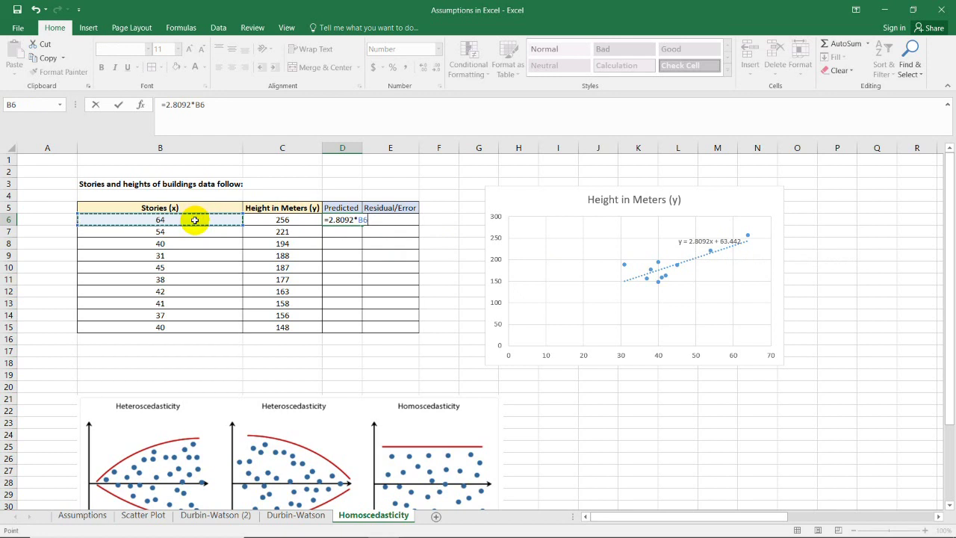
pyautogui.write('+')
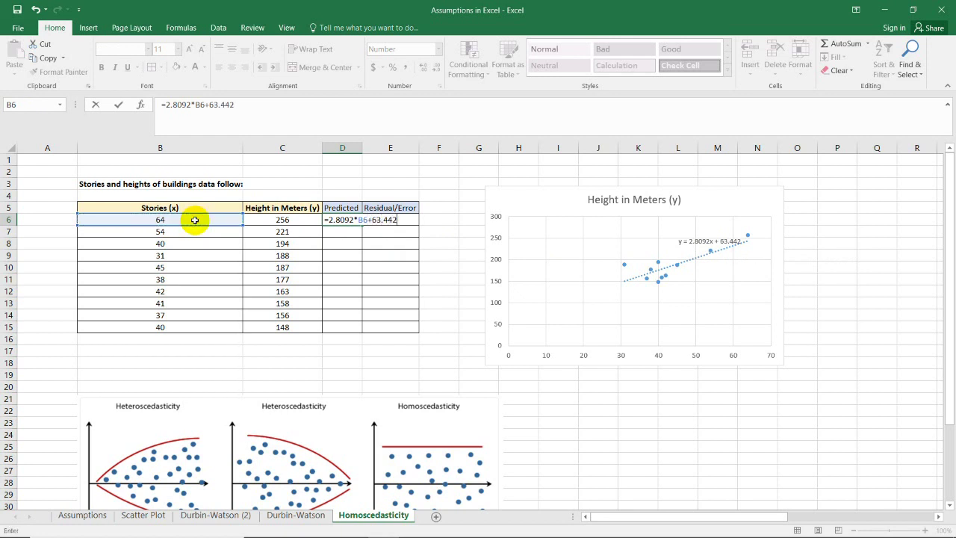
pyautogui.write('63.442')
pyautogui.press('Return')
pyautogui.click(336, 220)
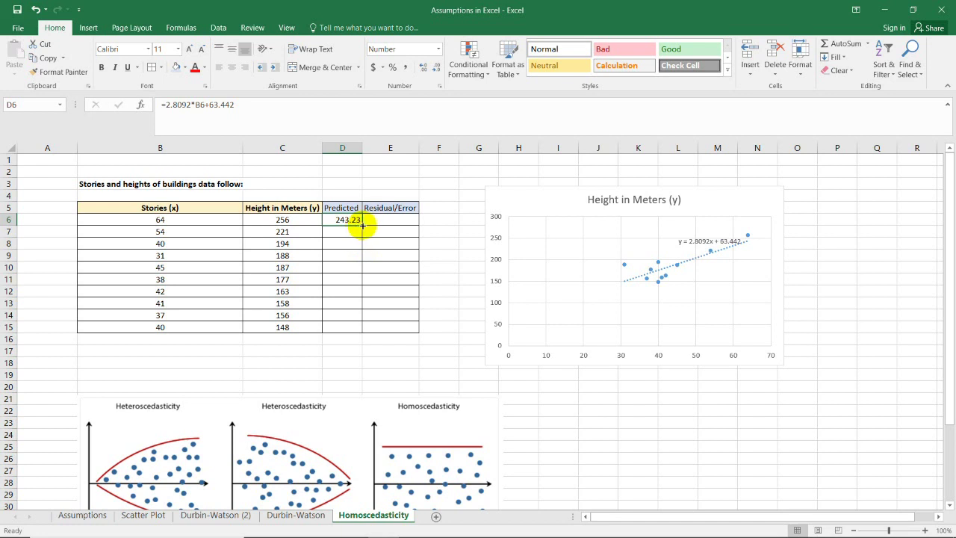
pyautogui.moveTo(363, 224); pyautogui.dragTo(353, 330)
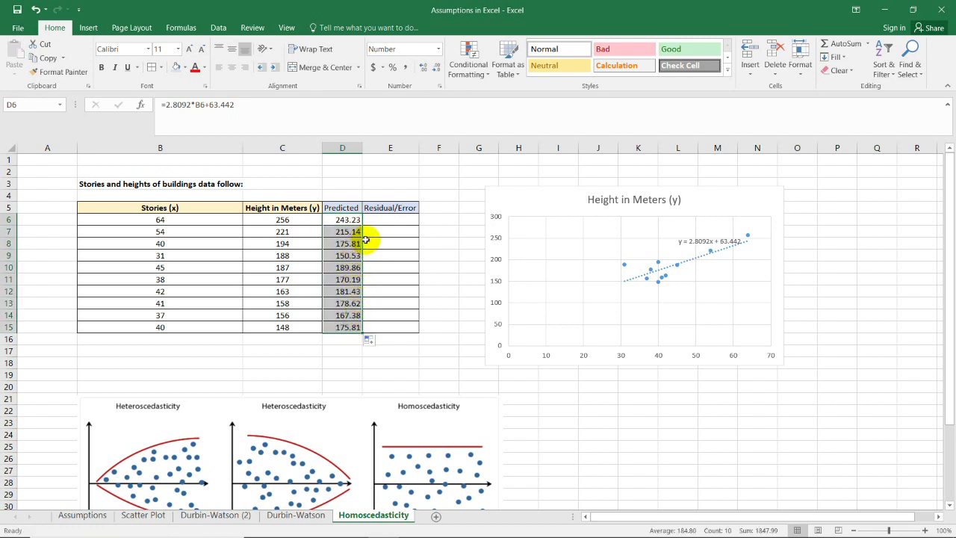
pyautogui.click(347, 219)
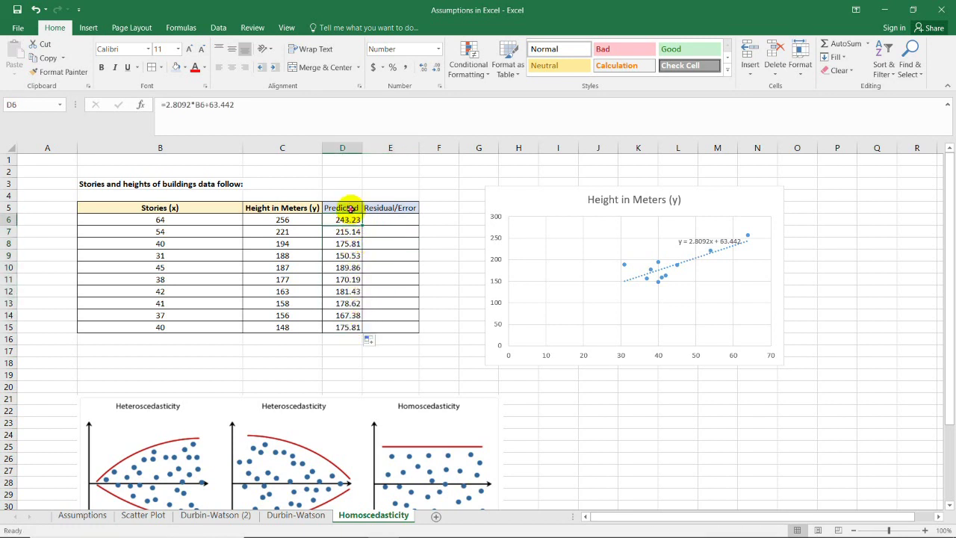
pyautogui.click(342, 209)
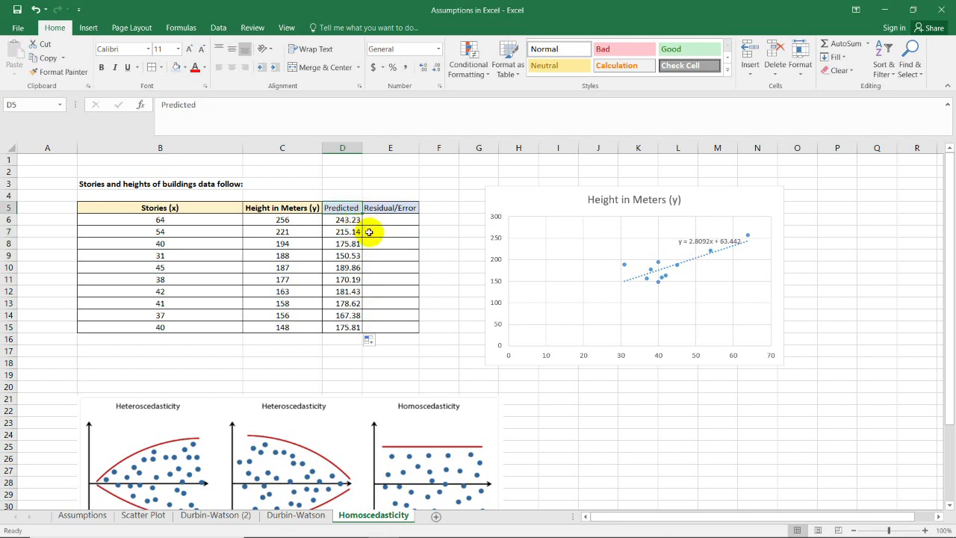
# - Compare the actual height 256 in C6 with the predicted value in D6
pyautogui.click(380, 236)
pyautogui.click(388, 219)
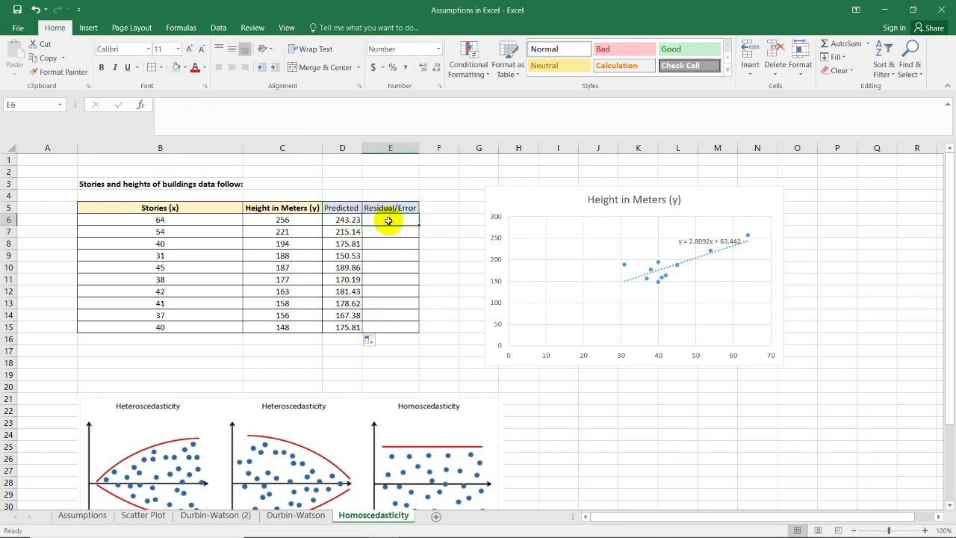
pyautogui.click(298, 223)
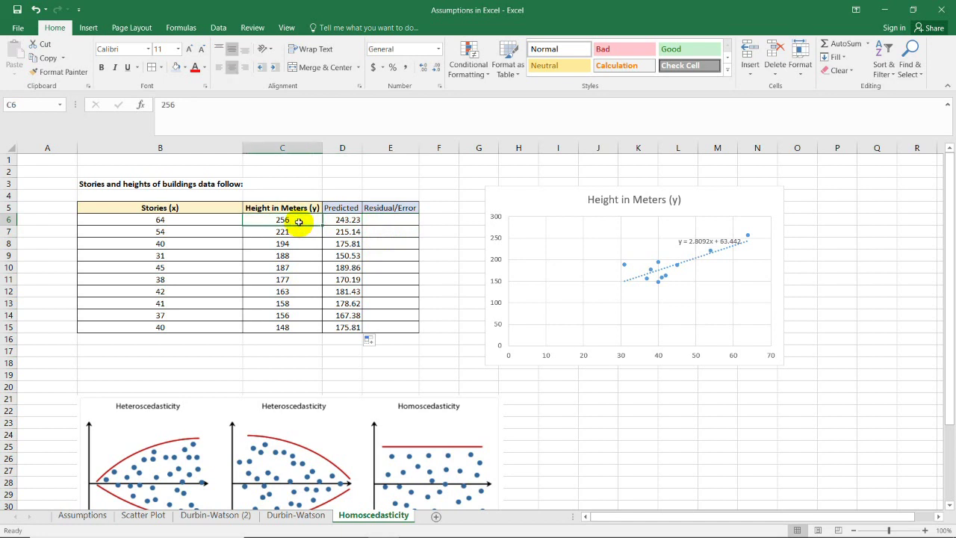
pyautogui.click(348, 221)
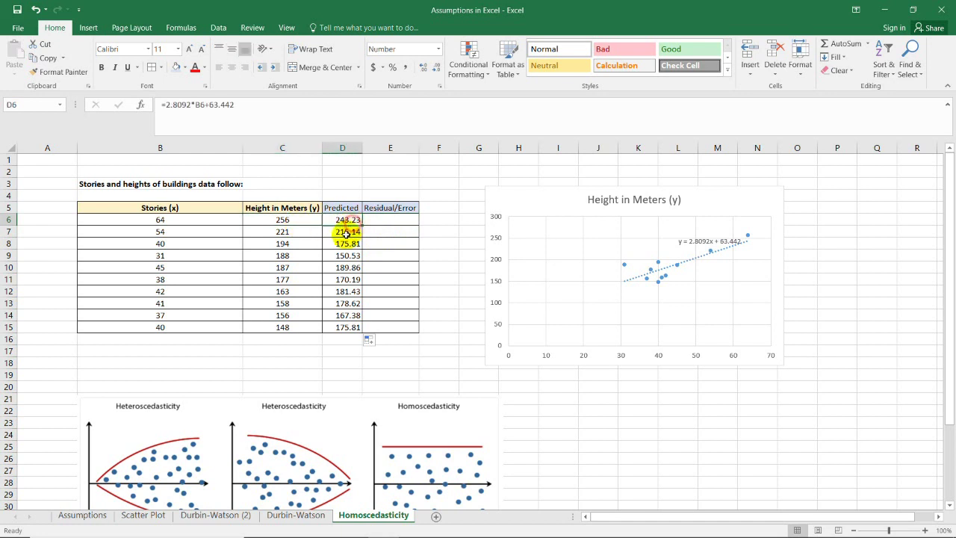
# - Enter the residual formula =C6-D6 in E6 and fill it down to E15
pyautogui.click(391, 224)
pyautogui.write('=')
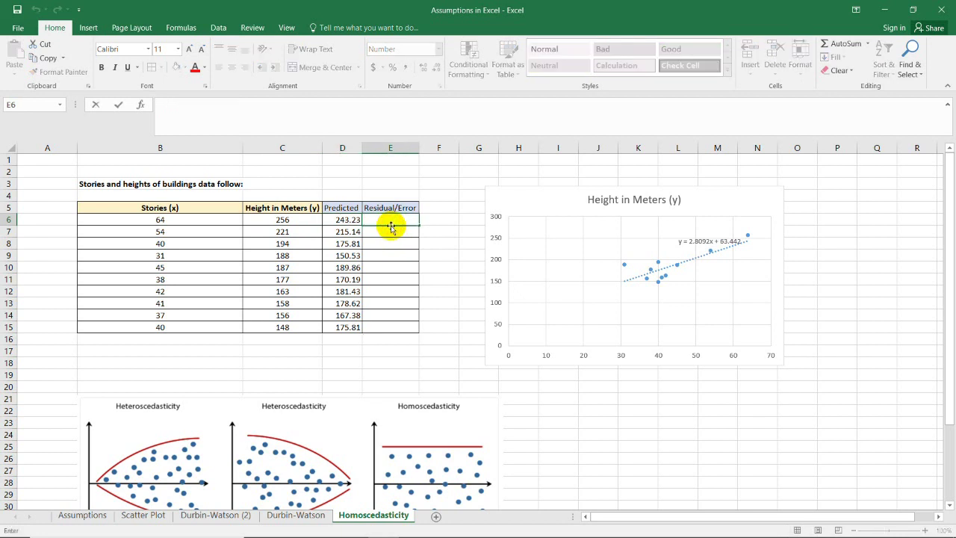
pyautogui.click(297, 220)
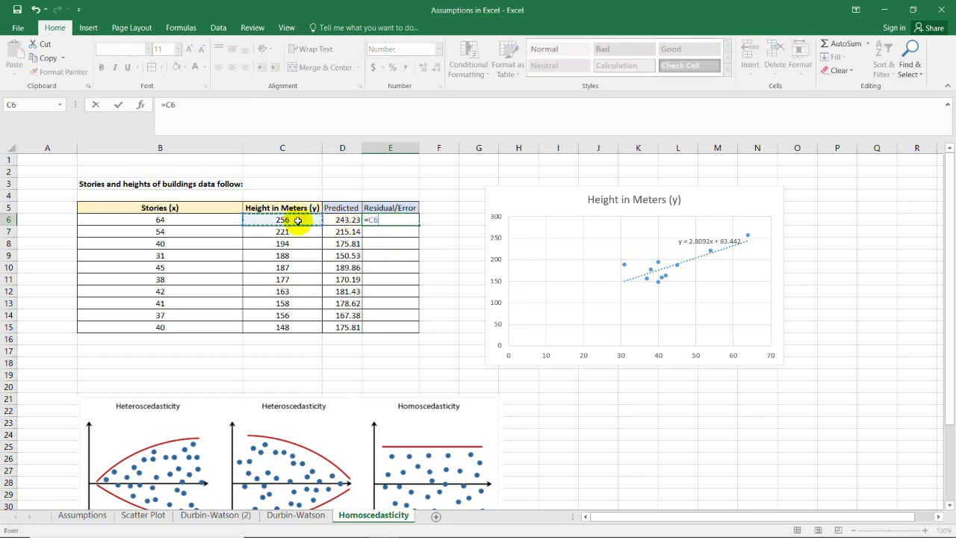
pyautogui.write('-')
pyautogui.click(345, 220)
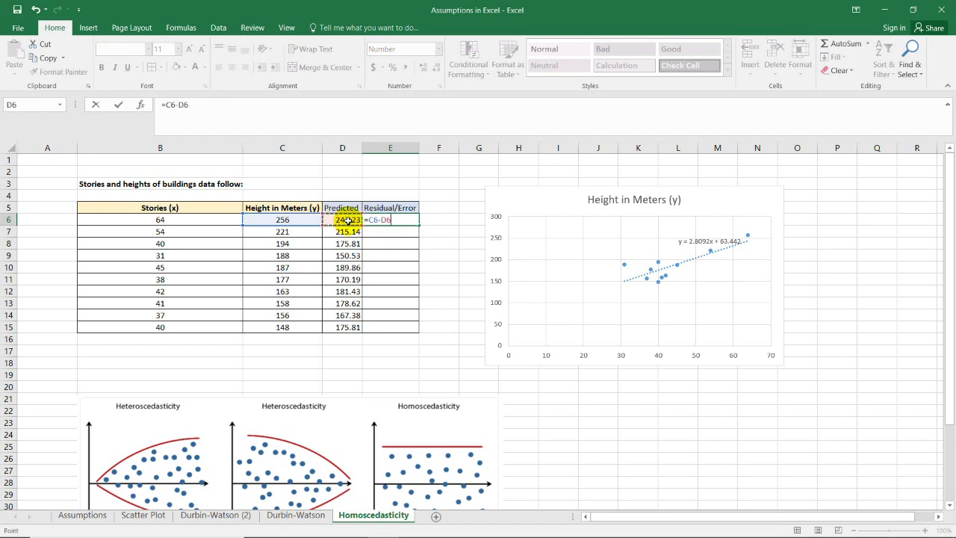
pyautogui.press('Return')
pyautogui.click(409, 218)
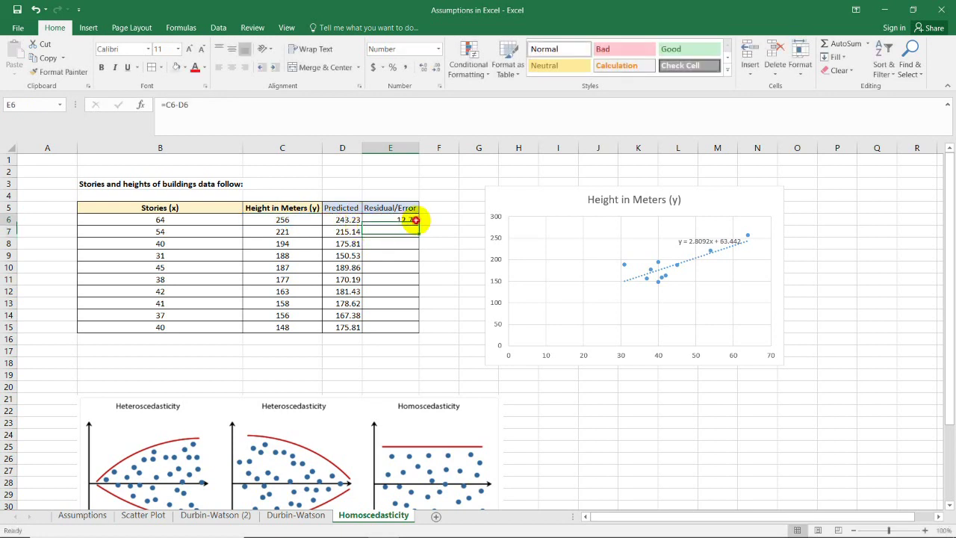
pyautogui.moveTo(418, 226); pyautogui.dragTo(405, 327)
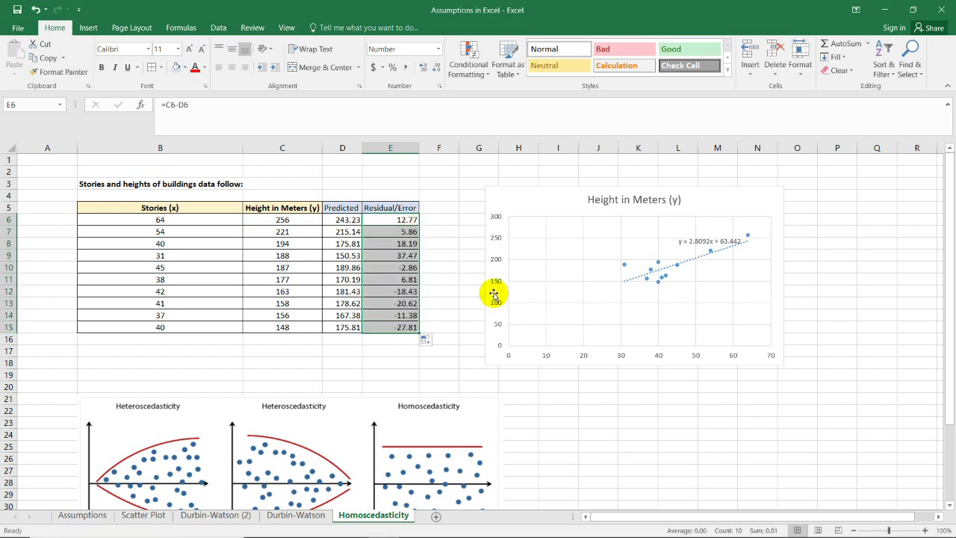
# - Deselect the residuals to review the filled E6:E15 values
pyautogui.click(480, 240)
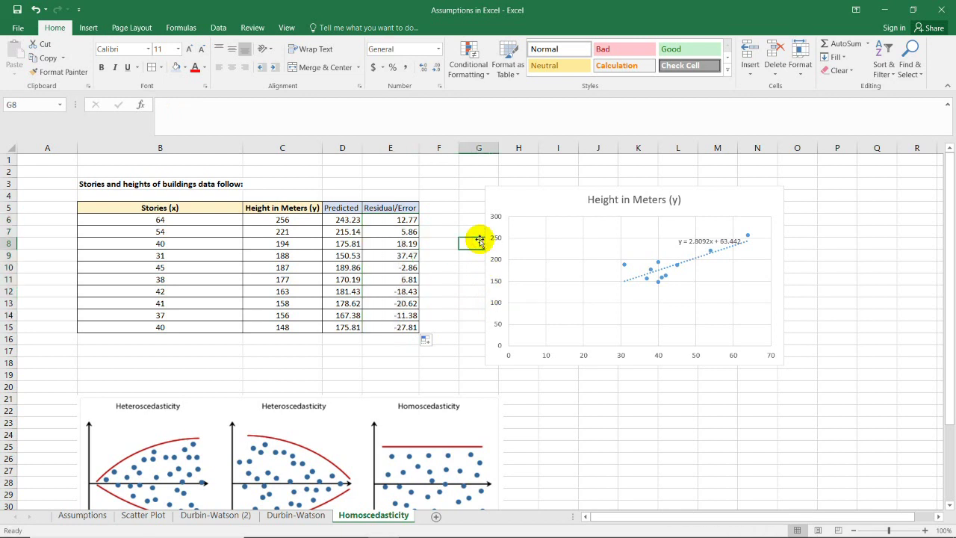
pyautogui.click(229, 348)
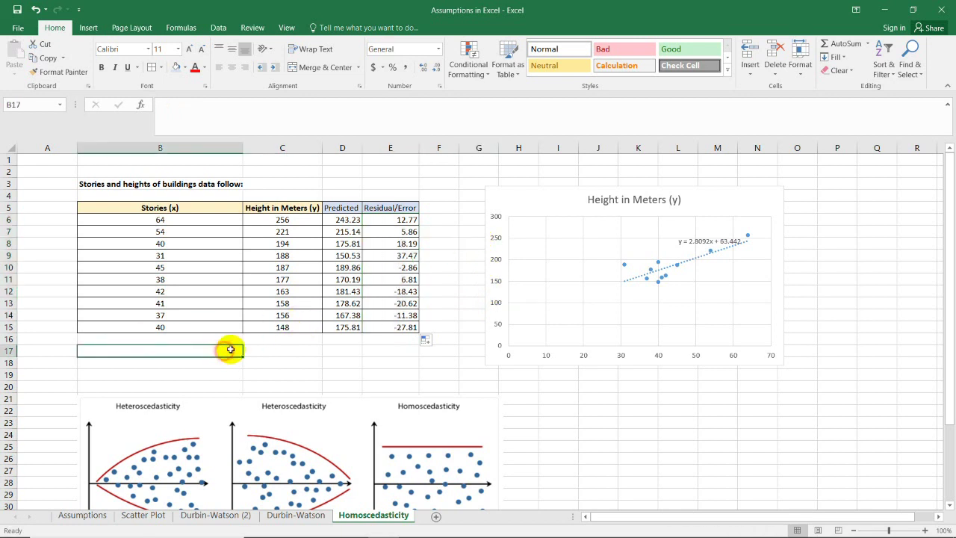
pyautogui.click(440, 272)
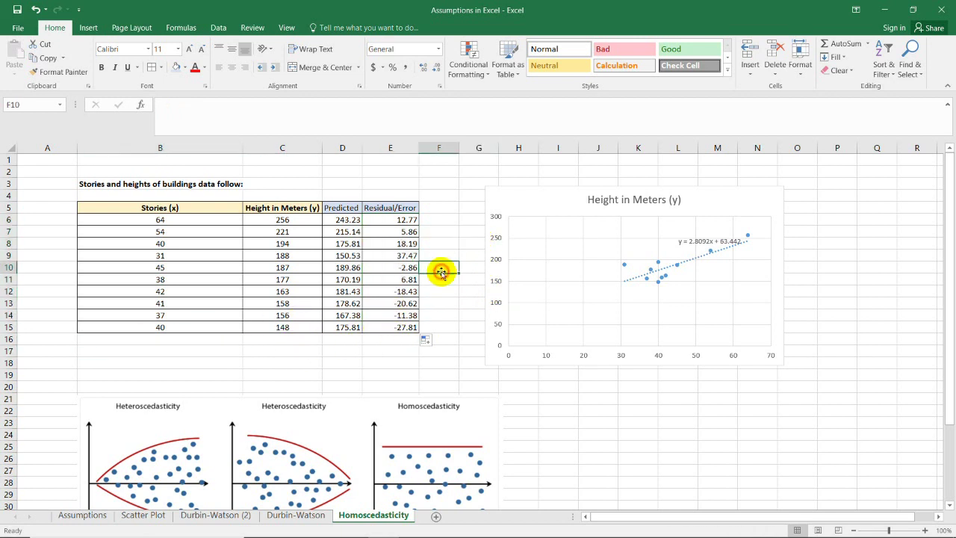
# - Select the Stories data B5:B15 together with the Residual/Error data E5:E15
pyautogui.click(191, 146)
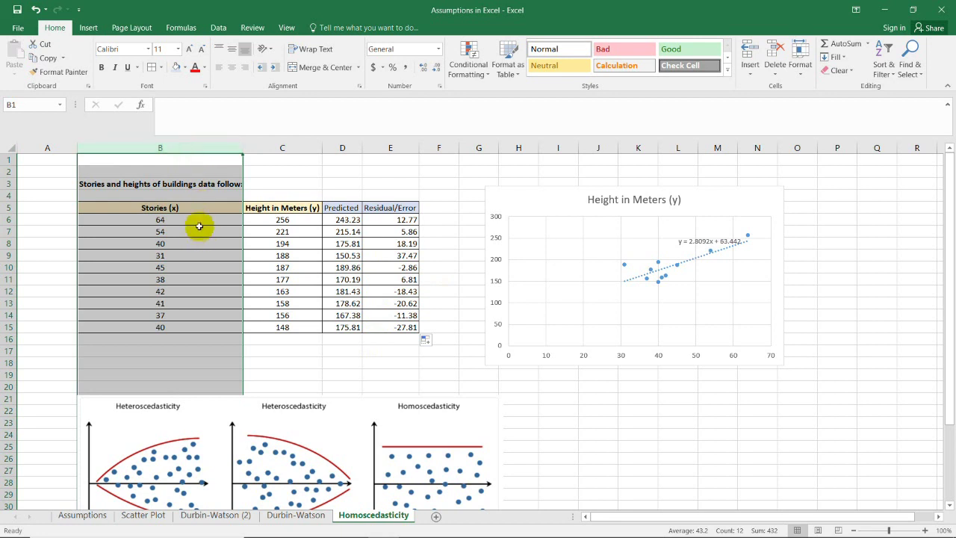
pyautogui.click(202, 207)
pyautogui.click(220, 149)
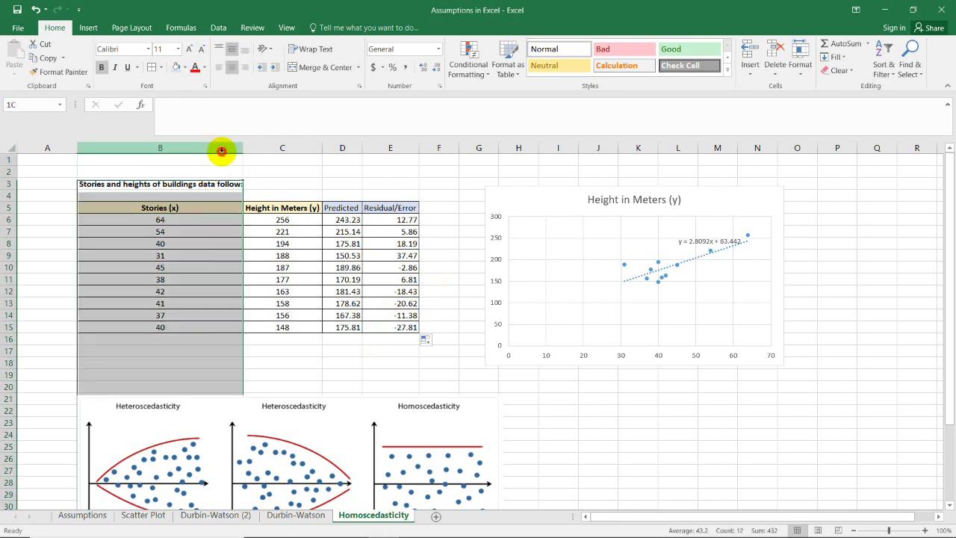
pyautogui.click(396, 147)
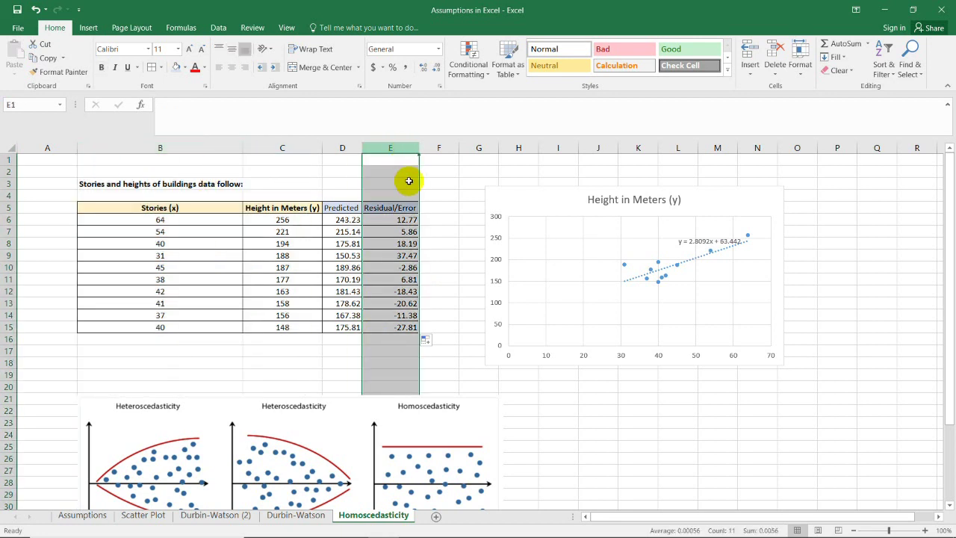
pyautogui.click(436, 218)
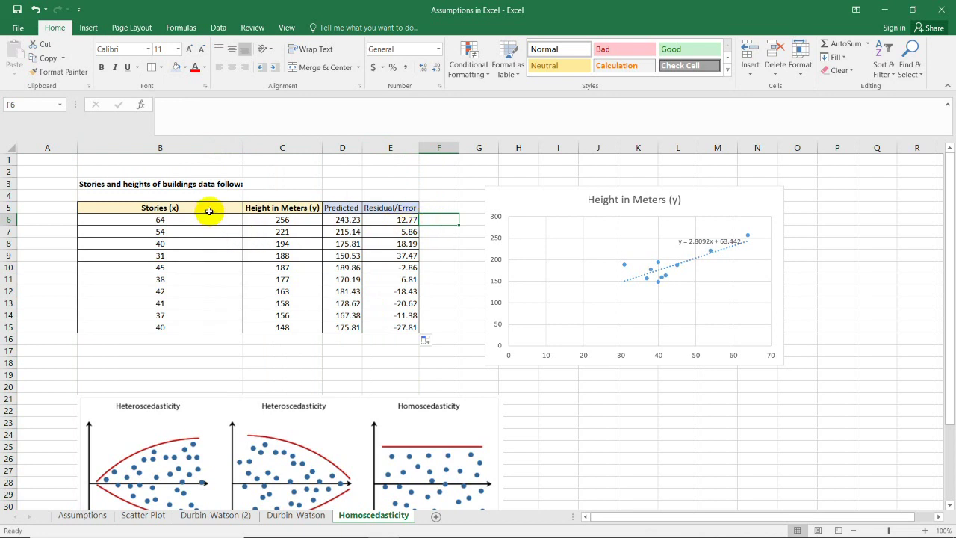
pyautogui.moveTo(208, 208); pyautogui.dragTo(214, 324)
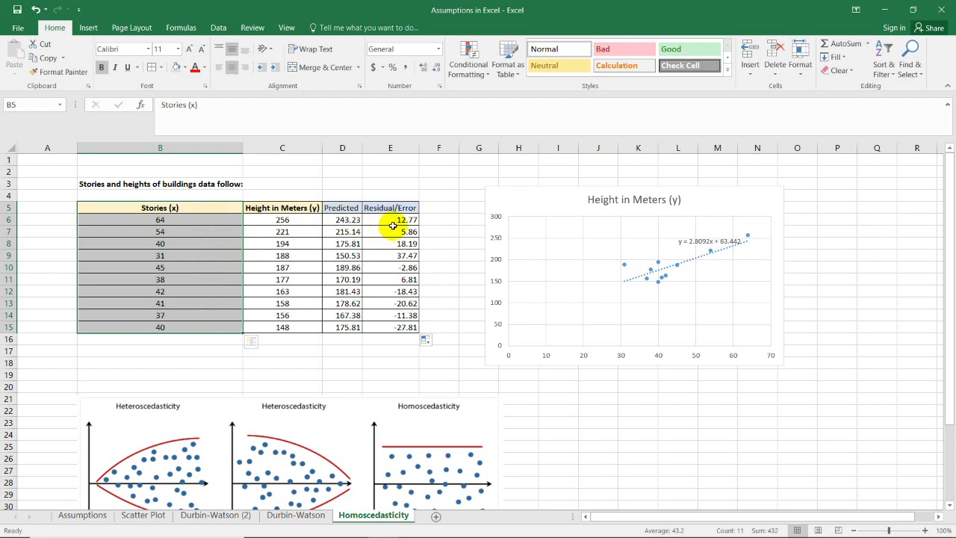
pyautogui.moveTo(403, 207); pyautogui.dragTo(401, 329)
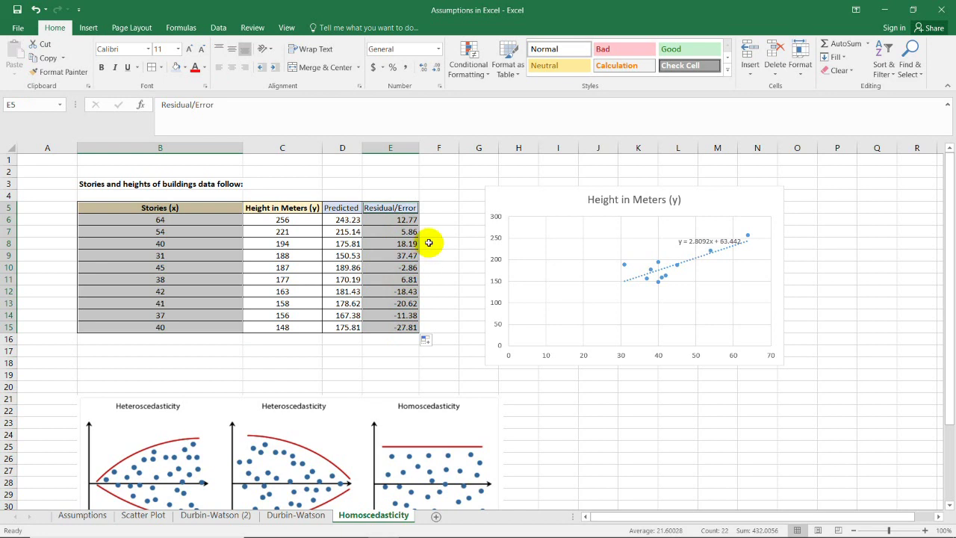
# - Insert a scatter chart of the residuals against stories from Recommended Charts
pyautogui.click(90, 28)
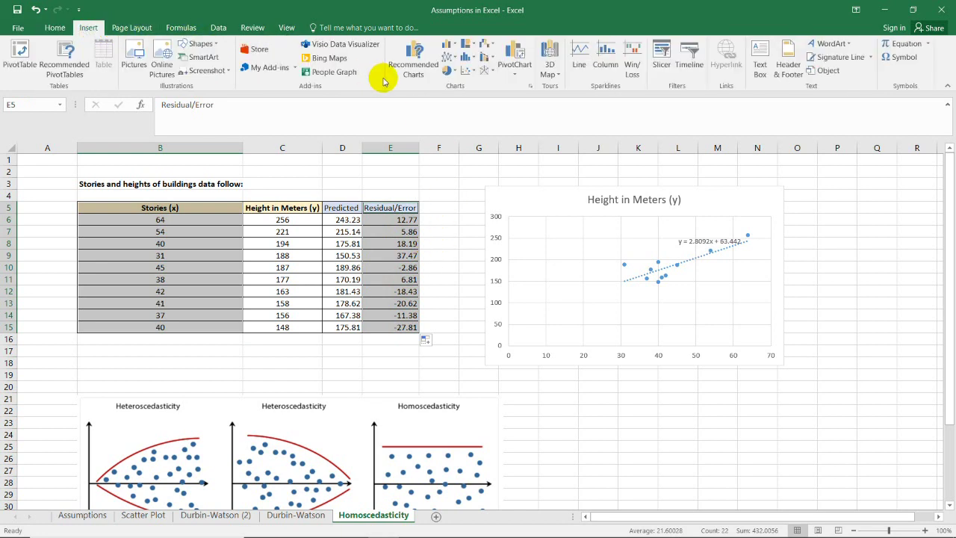
pyautogui.click(413, 77)
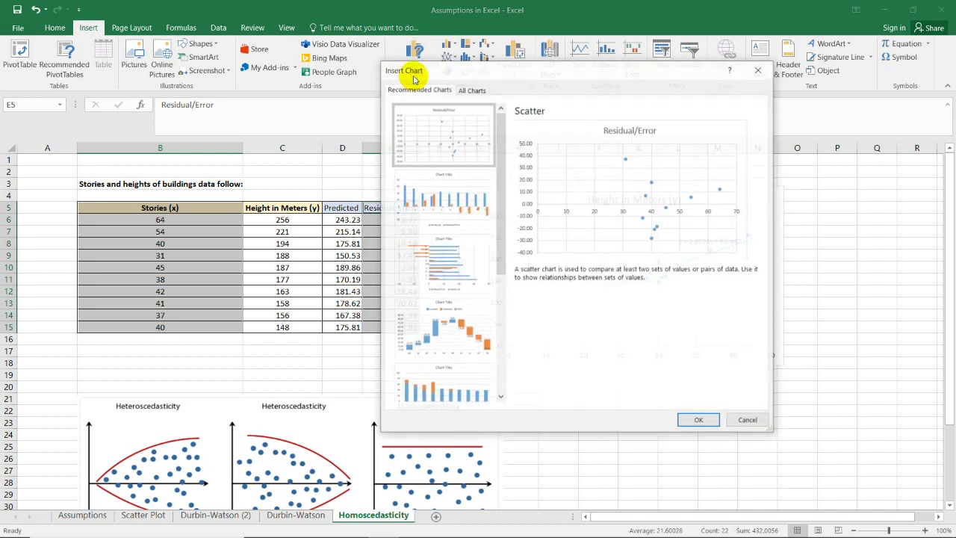
pyautogui.moveTo(540, 74); pyautogui.dragTo(642, 101)
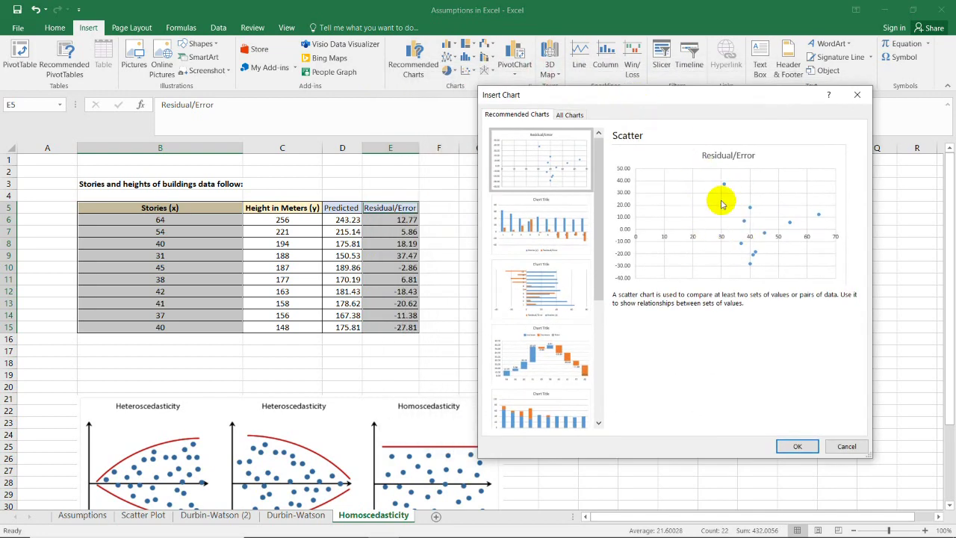
pyautogui.click(692, 193)
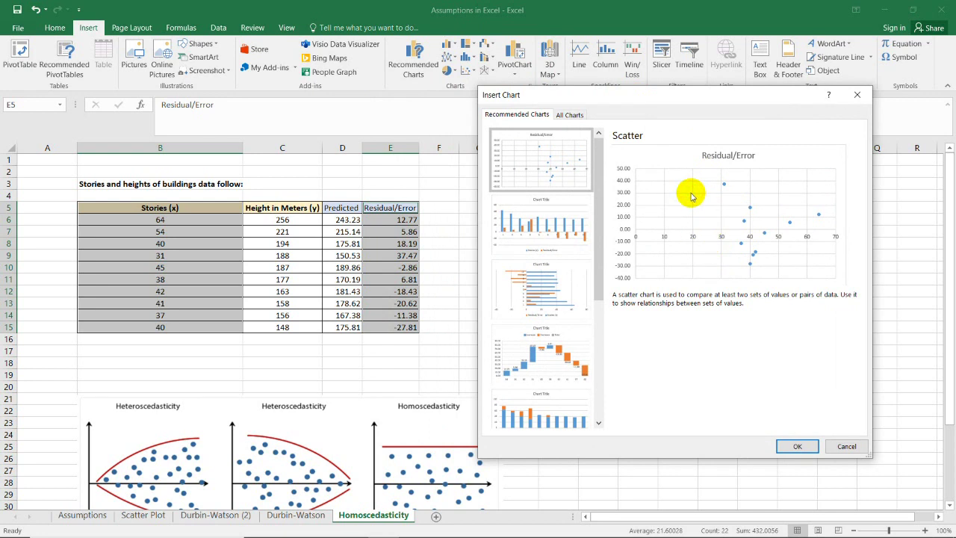
pyautogui.click(561, 171)
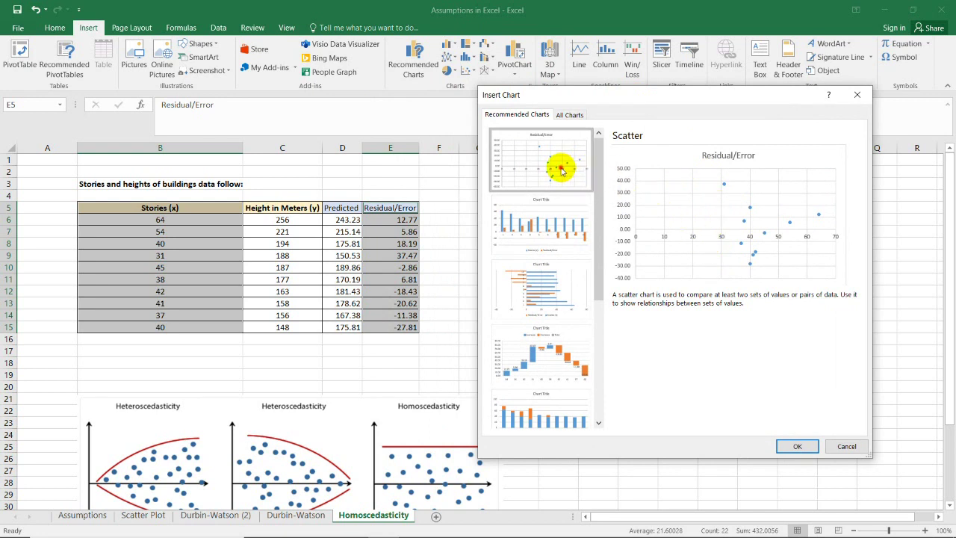
pyautogui.click(796, 446)
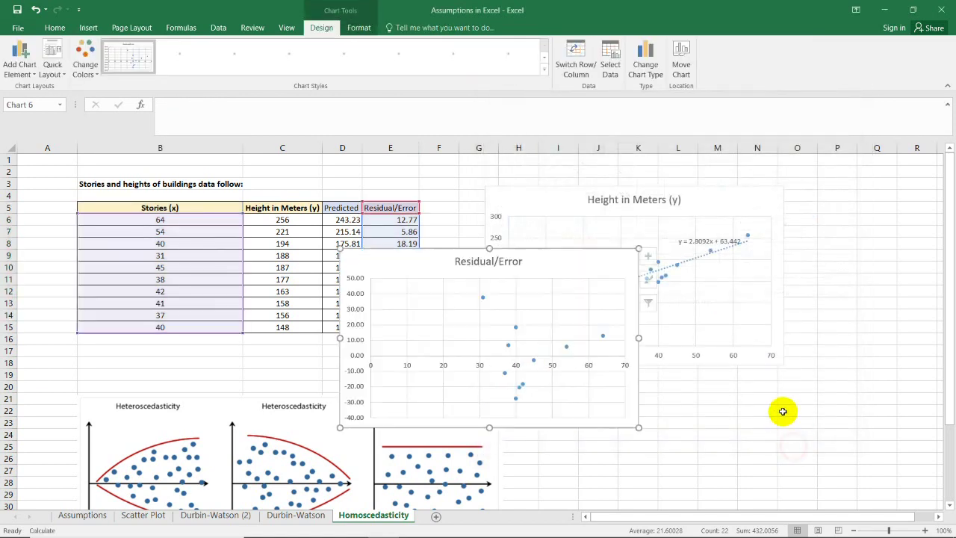
# - Move and enlarge the Residual/Error chart beside the table, spanning columns G–O
pyautogui.moveTo(504, 250); pyautogui.dragTo(561, 203)
pyautogui.moveTo(695, 380); pyautogui.dragTo(756, 419)
pyautogui.moveTo(535, 203); pyautogui.dragTo(604, 177)
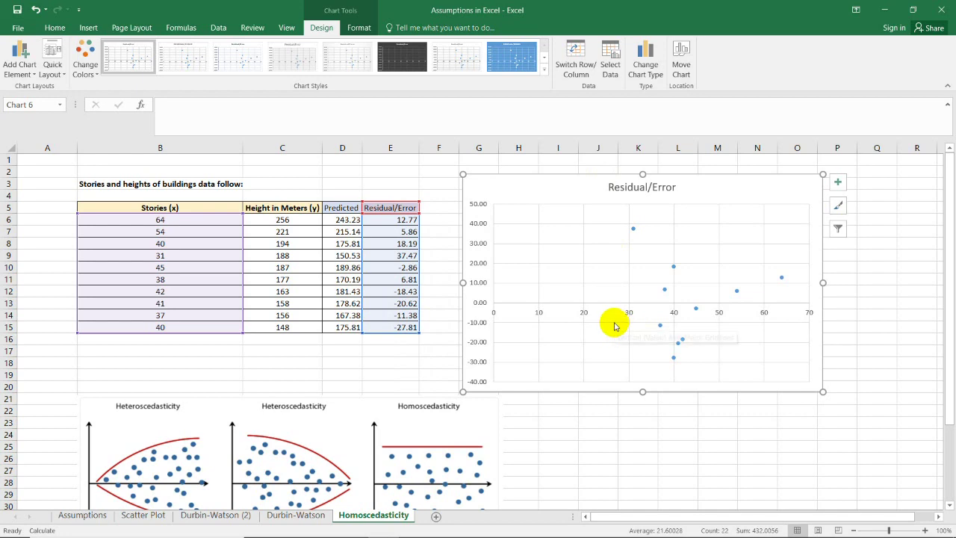
pyautogui.scroll(-1, 557, 395)
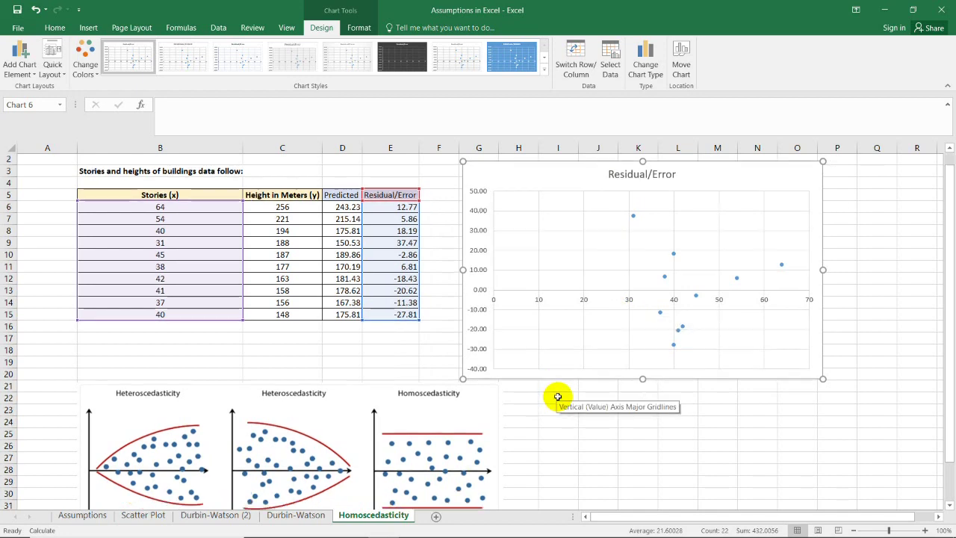
pyautogui.scroll(-4, 558, 396)
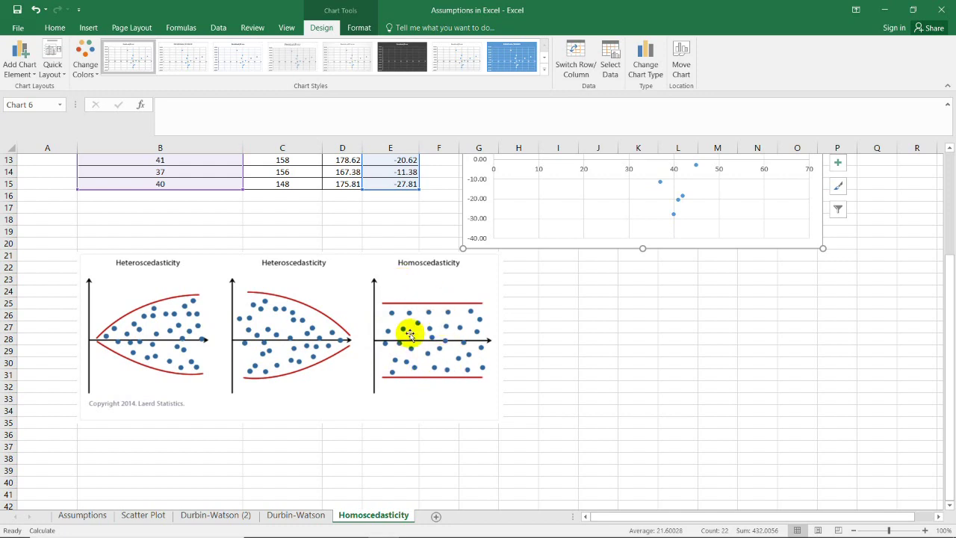
pyautogui.scroll(1, 438, 358)
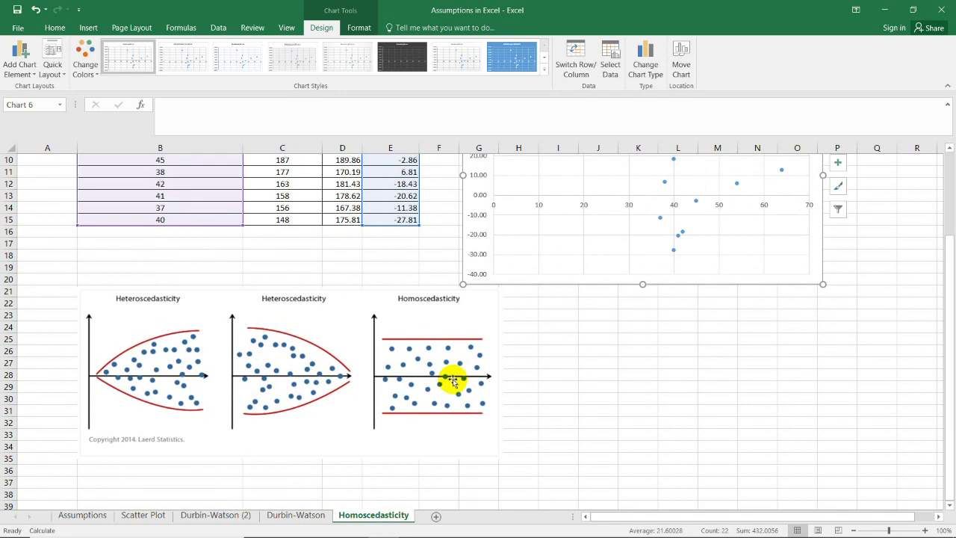
pyautogui.scroll(2, 448, 377)
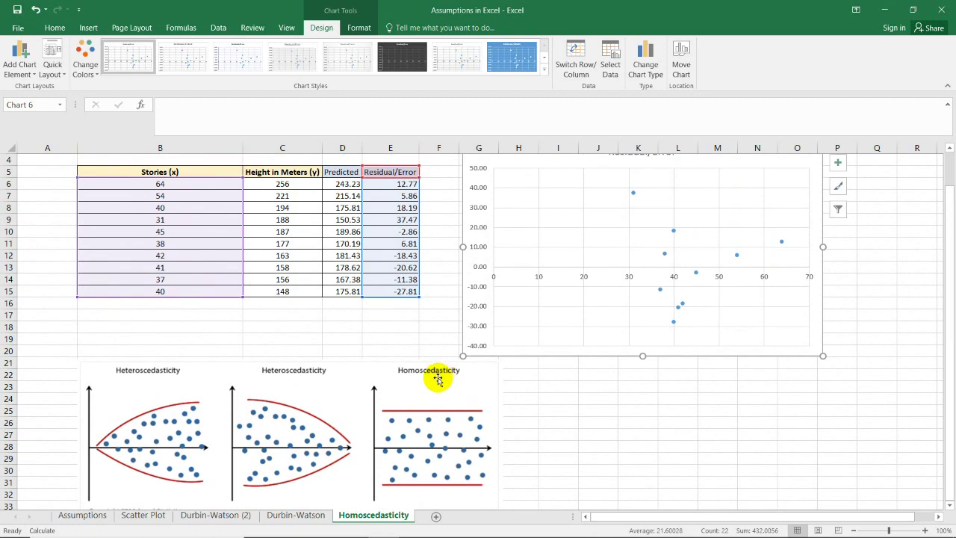
pyautogui.scroll(-1, 299, 385)
pyautogui.scroll(-1, 150, 373)
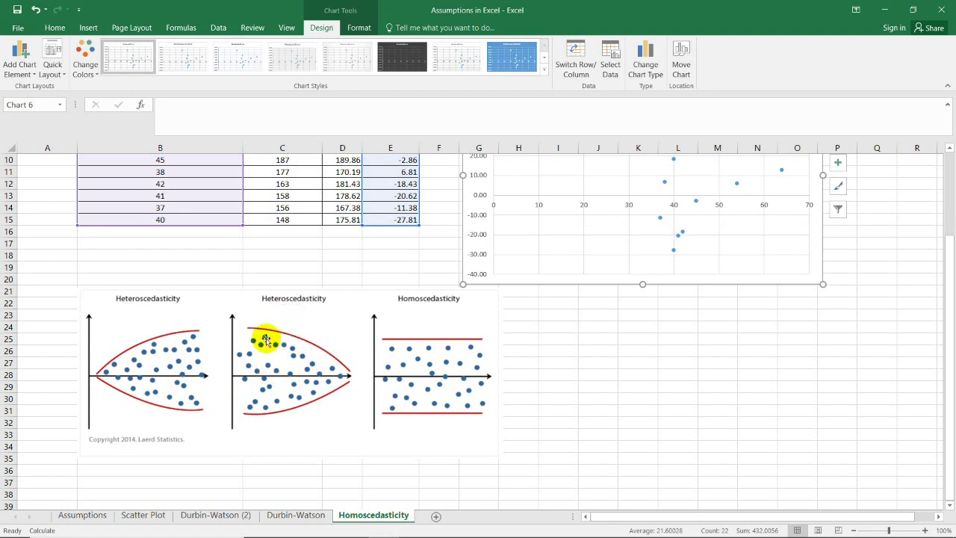
pyautogui.scroll(1, 309, 383)
pyautogui.press('Escape')
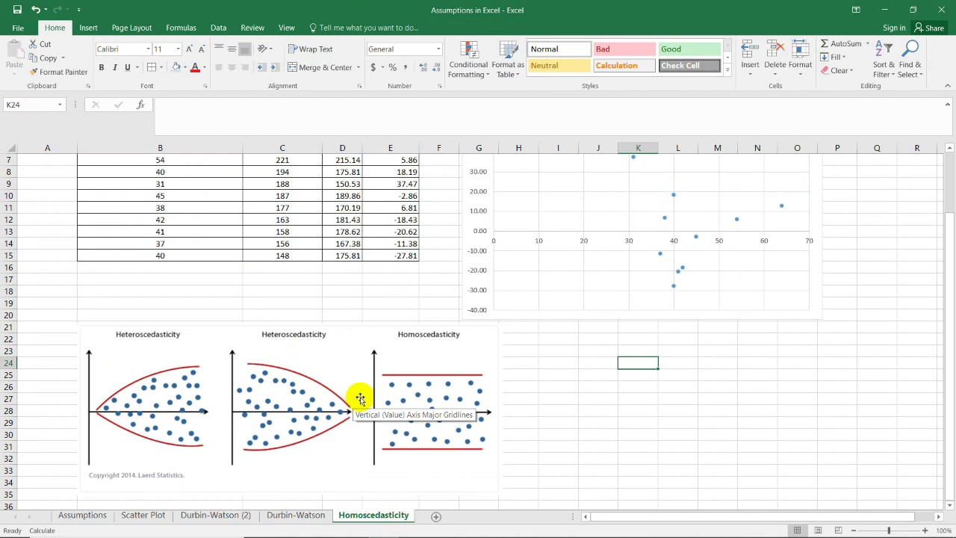
pyautogui.scroll(2, 613, 416)
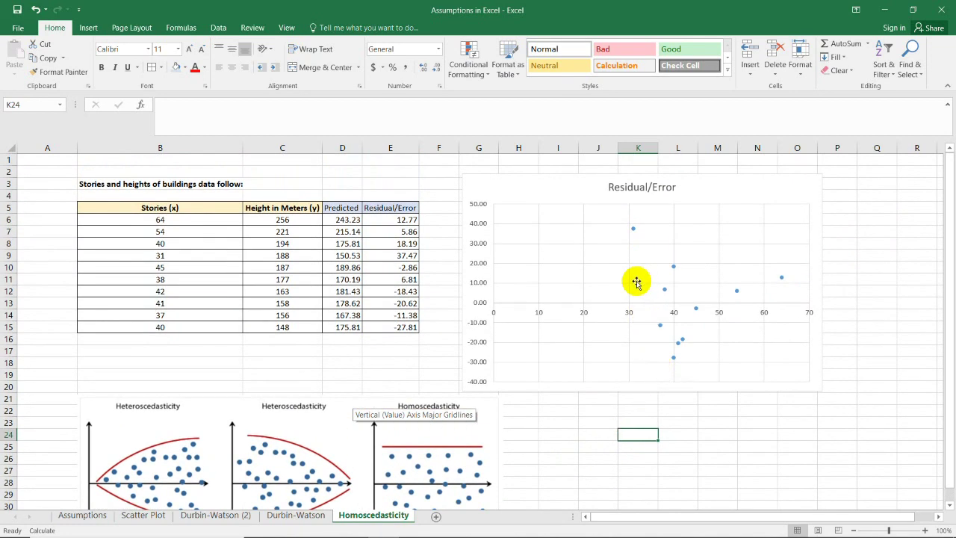
pyautogui.scroll(-1, 634, 281)
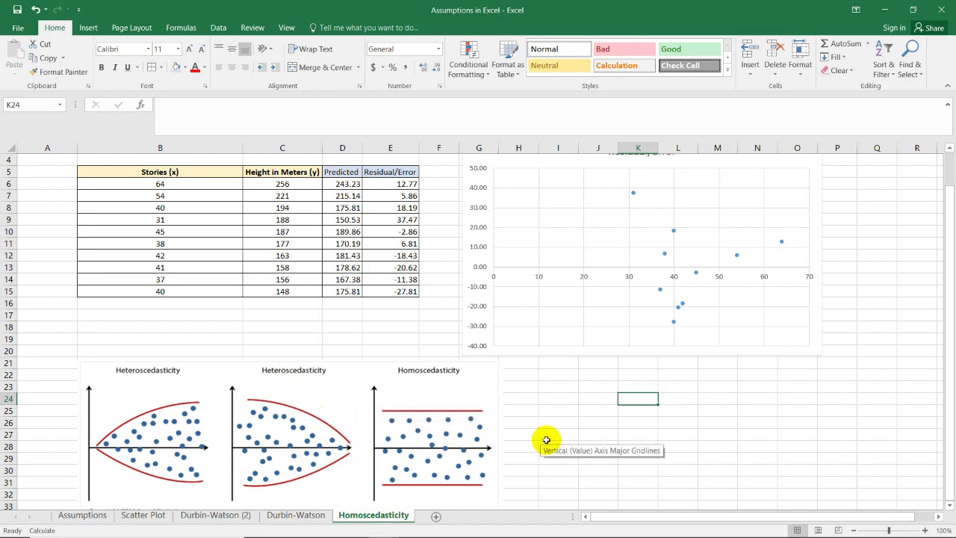
pyautogui.scroll(1, 547, 439)
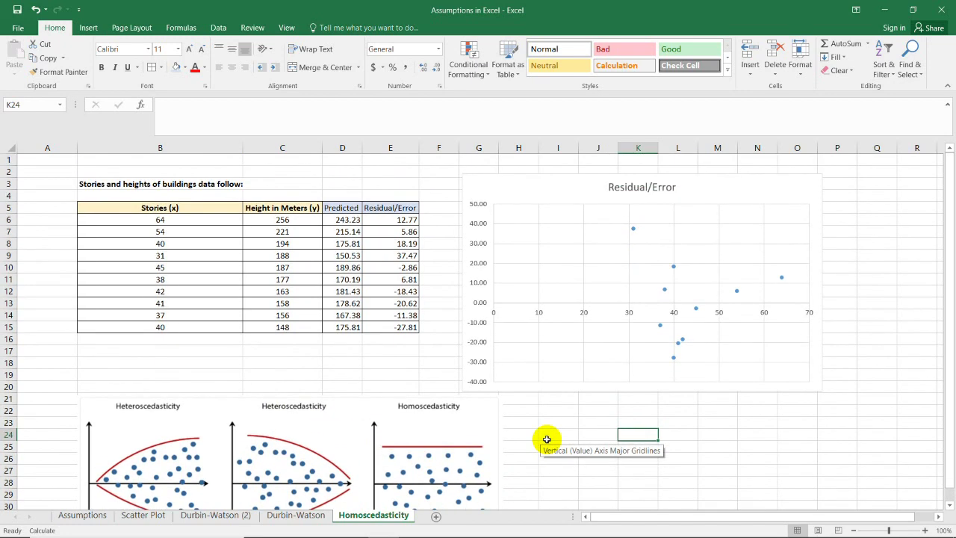
pyautogui.click(435, 300)
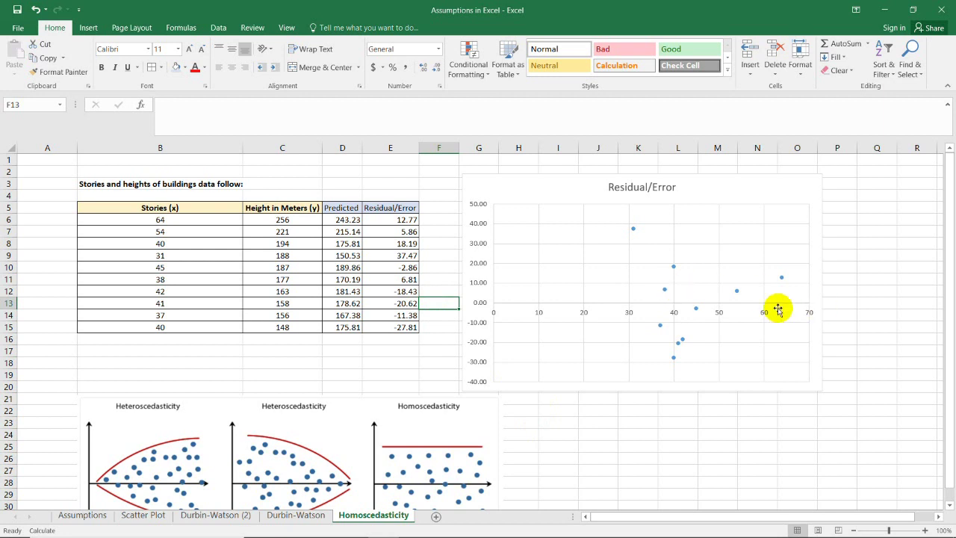
pyautogui.click(265, 340)
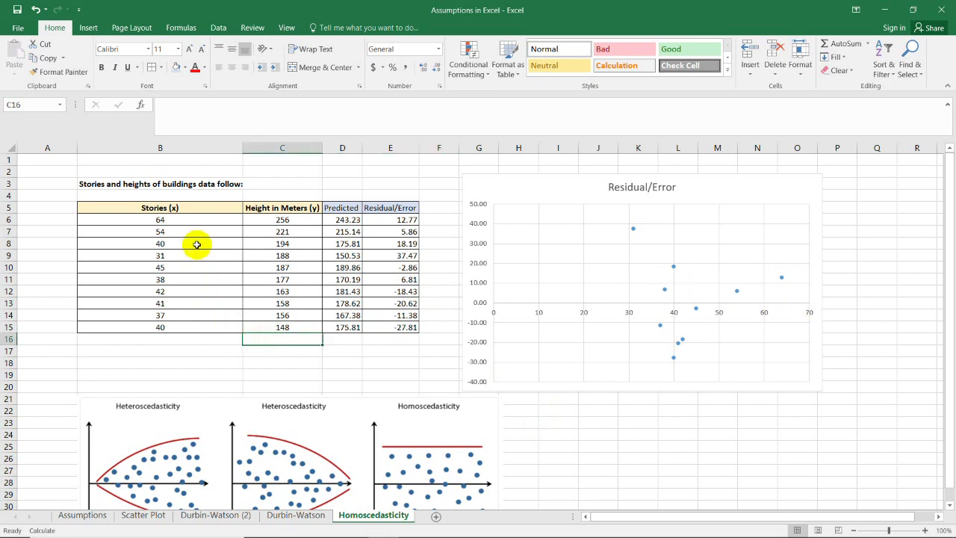
pyautogui.moveTo(195, 220); pyautogui.dragTo(282, 329)
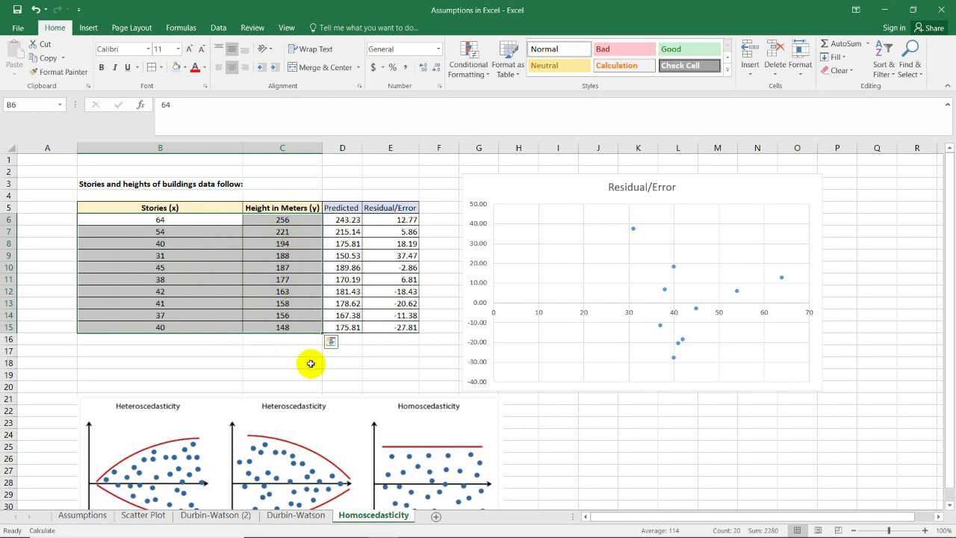
pyautogui.scroll(-1, 292, 363)
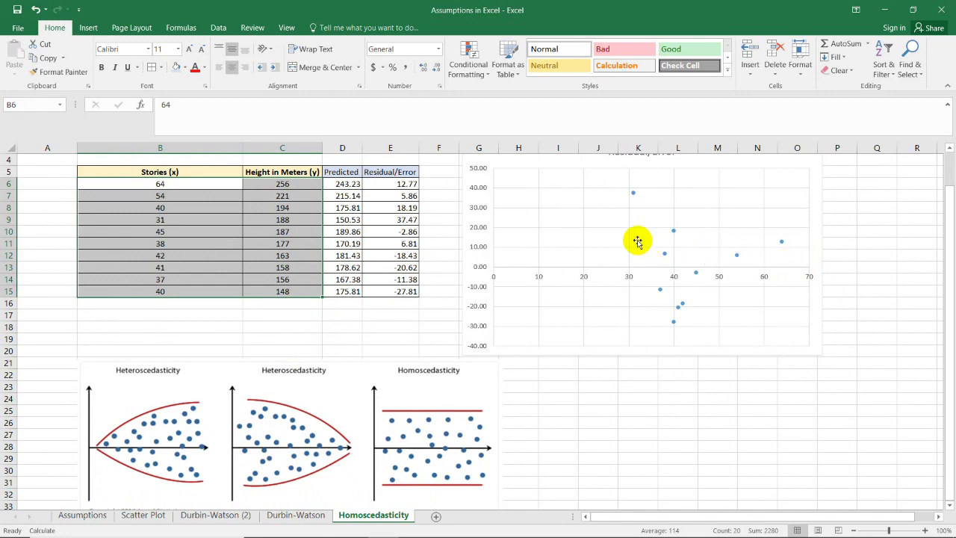
pyautogui.scroll(1, 784, 356)
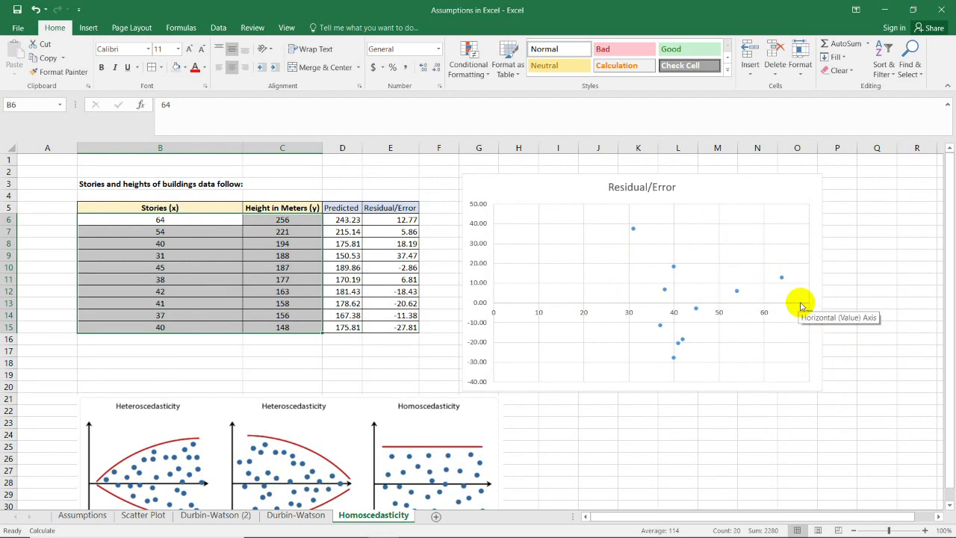
pyautogui.click(842, 290)
pyautogui.click(847, 255)
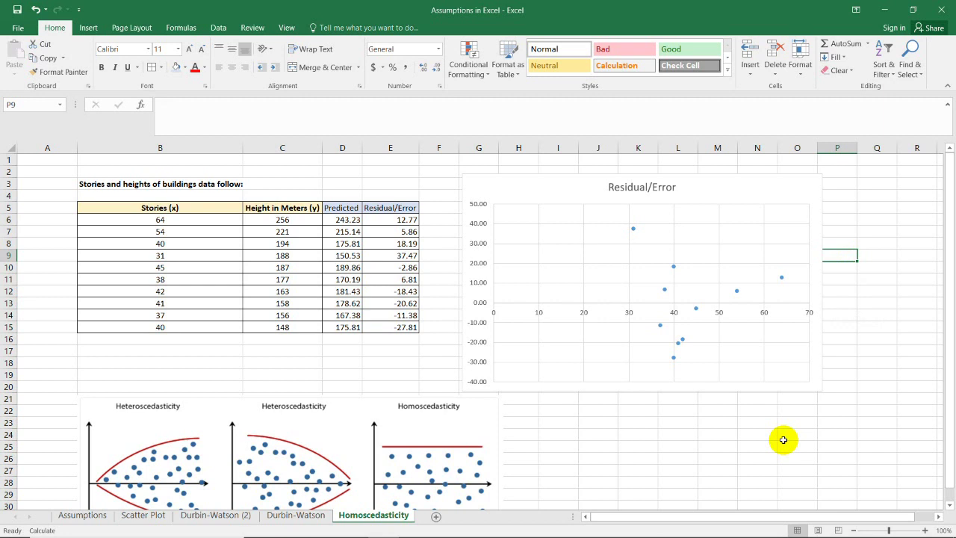
pyautogui.click(721, 414)
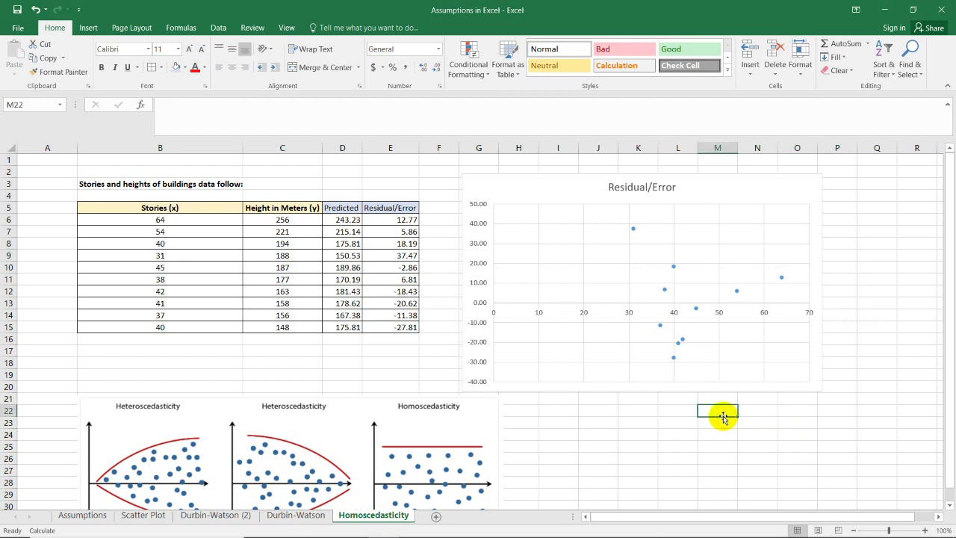